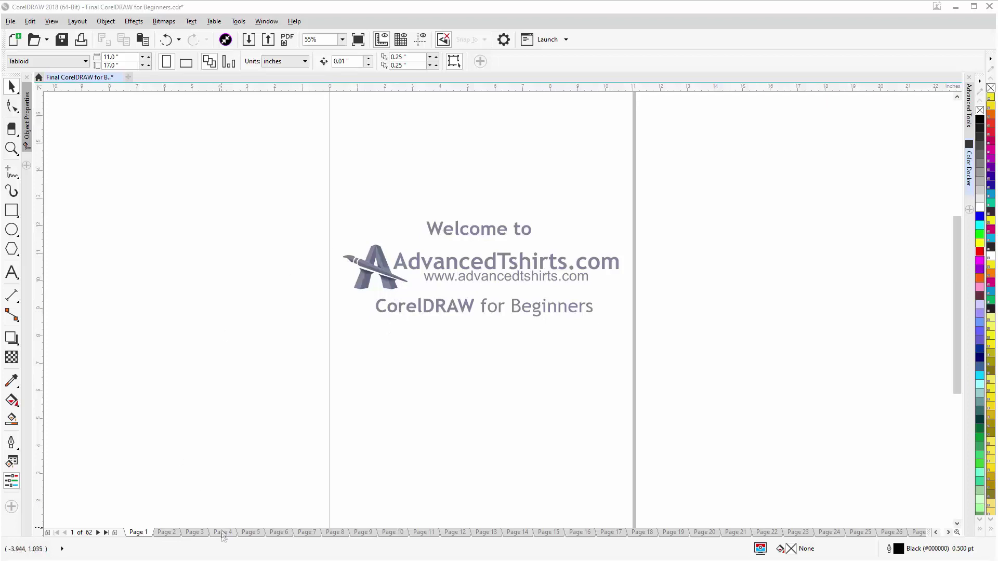
Display page 4, The Basics of the Anatomy of Graphic Design, in the beginners' document
drag(227, 535, 227, 536)
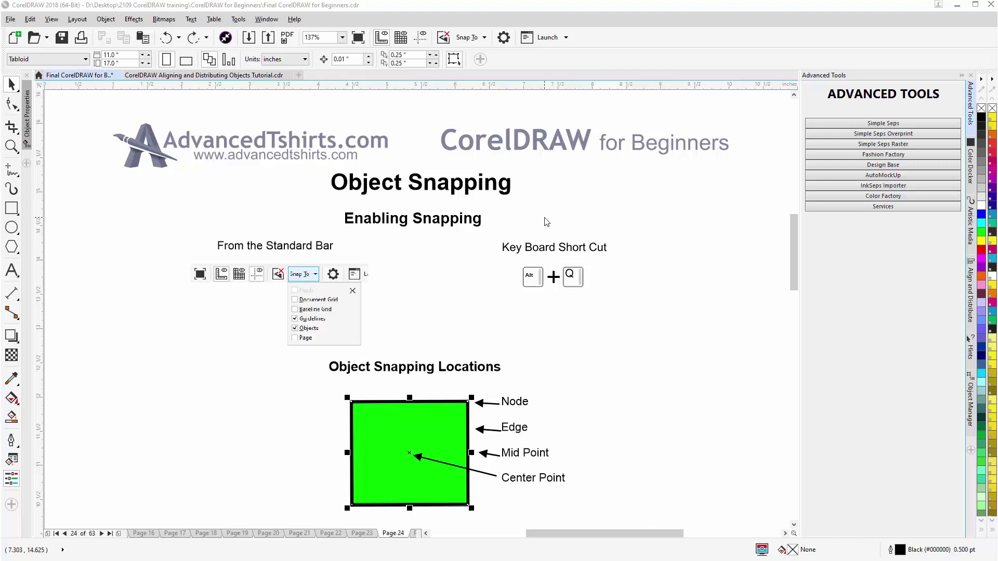
Toggle Snap Off, review the Snap To options list, then leave snapping switched off
click(444, 41)
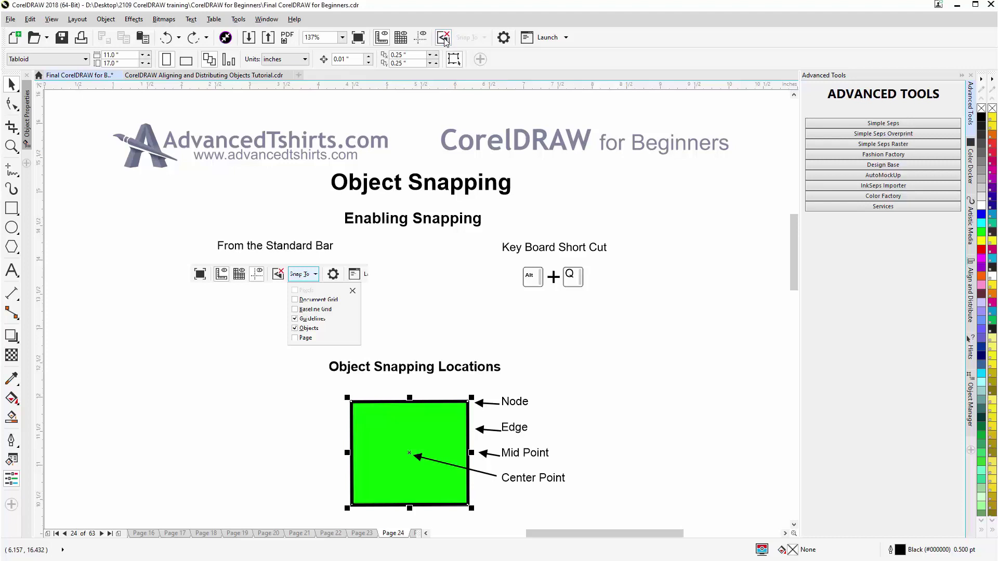
click(444, 40)
click(484, 38)
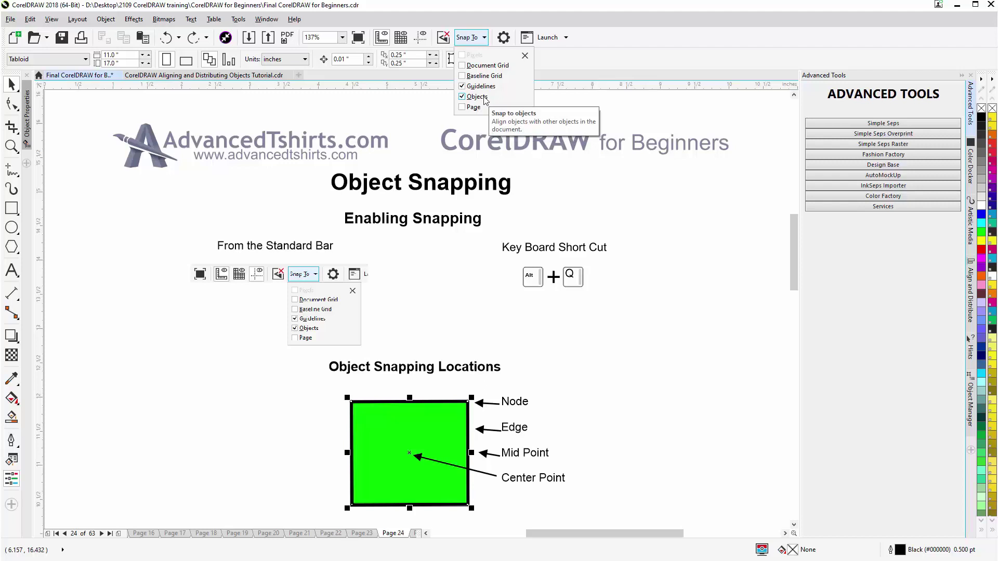
click(578, 224)
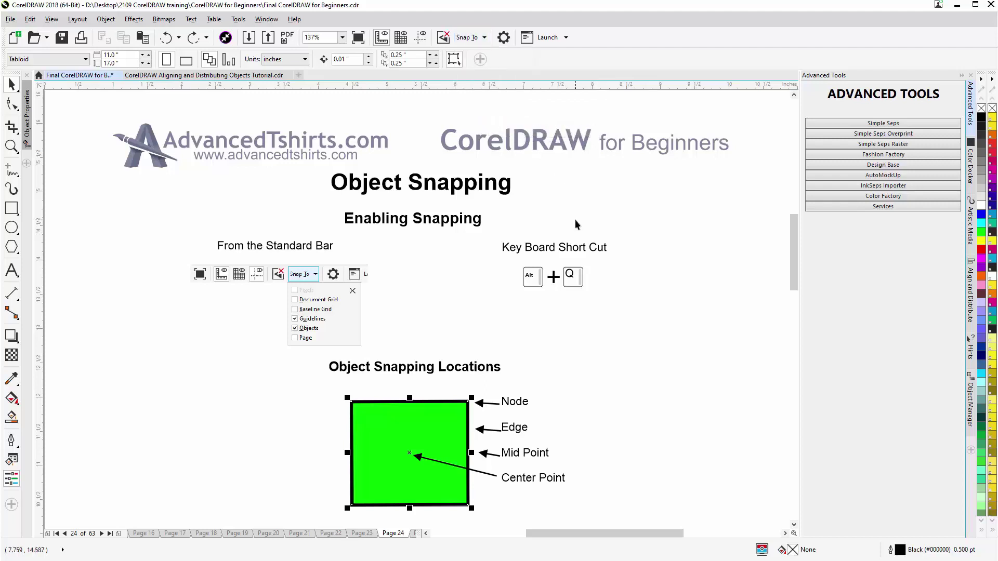
click(441, 38)
key(alt+q)
key(alt+q)
Draw a small 0.273-inch square beside the racing-flag steps and turn snapping back on
drag(791, 245, 791, 293)
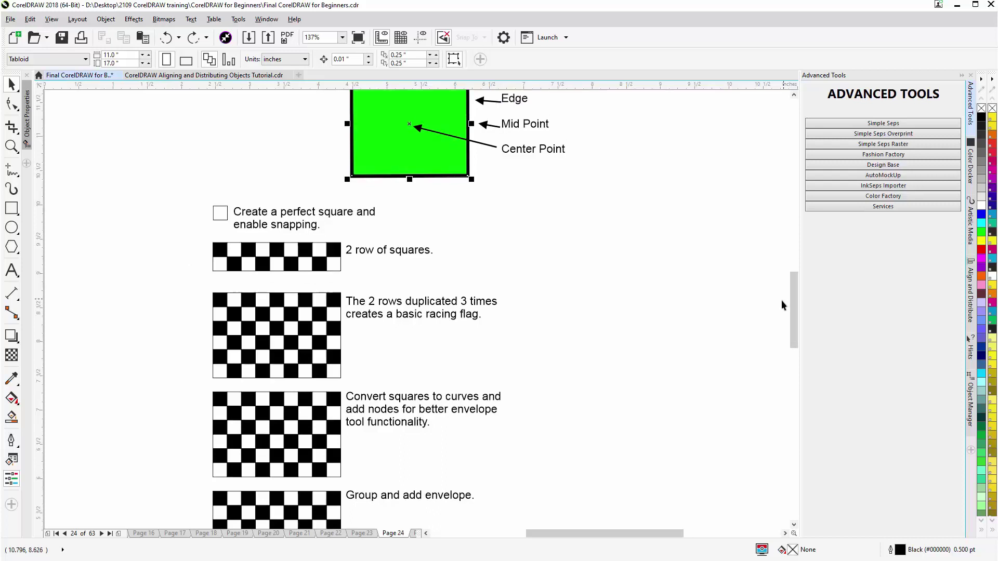
click(8, 210)
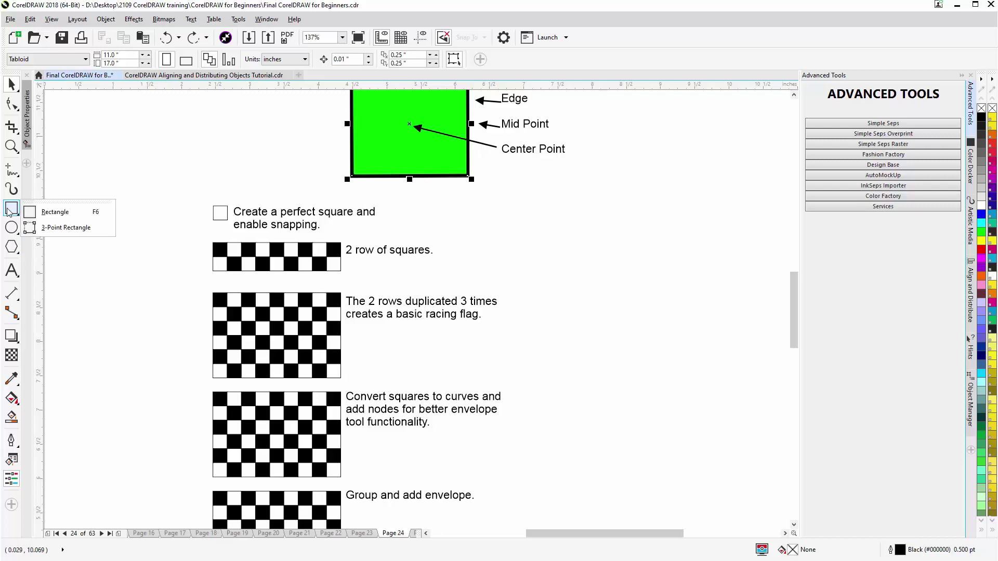
click(48, 211)
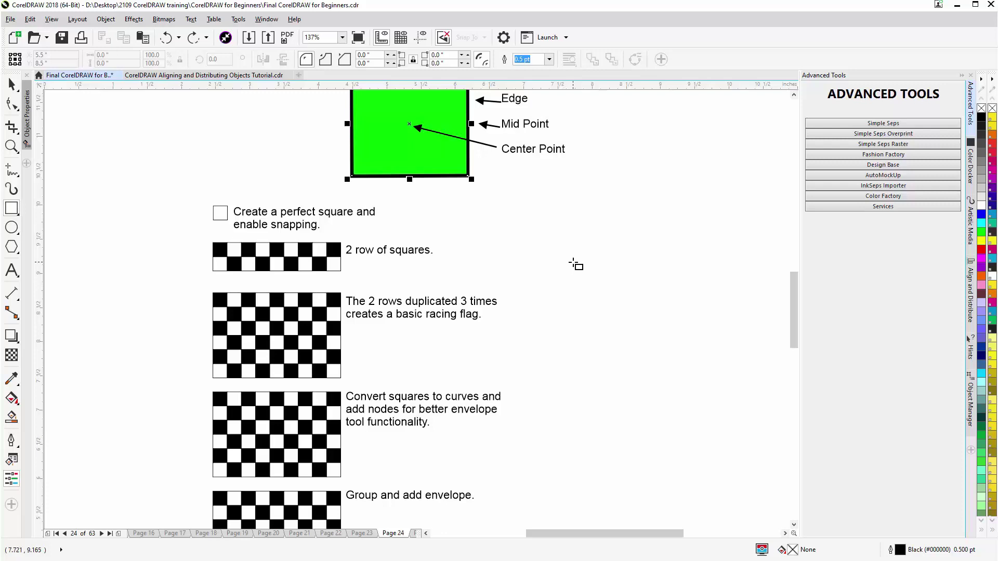
drag(573, 262, 580, 271)
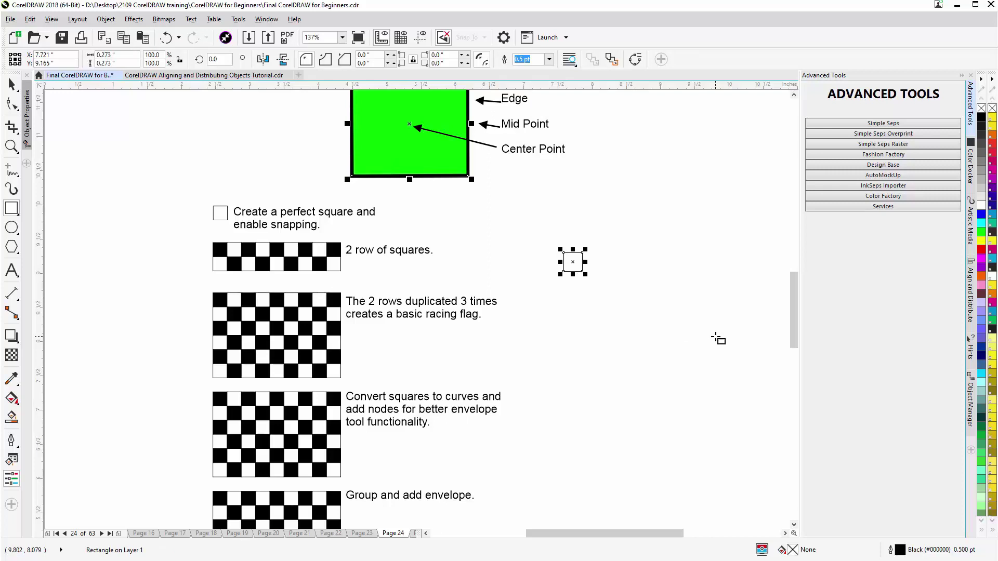
key(alt+y)
key(space)
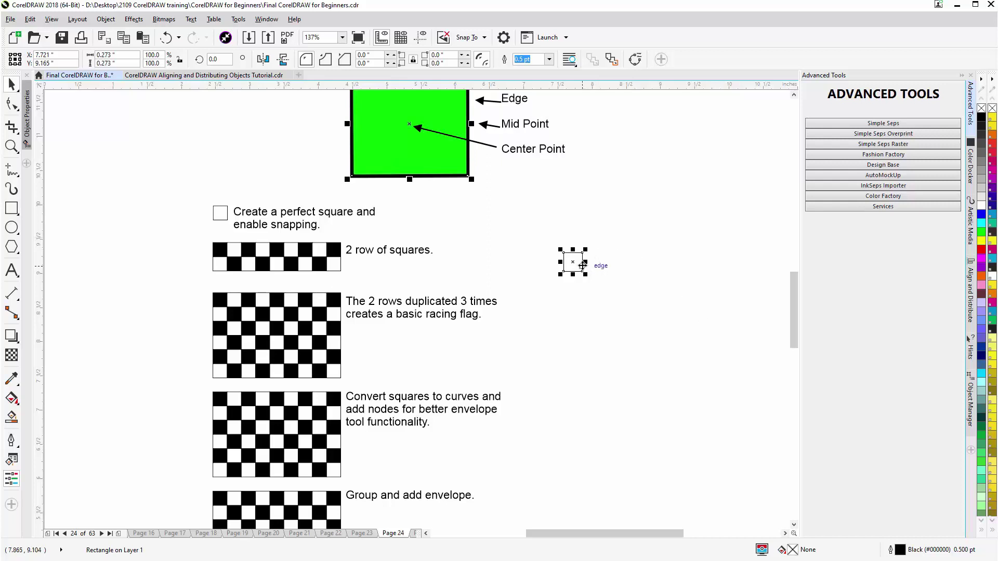
Copy the square against its right edge, filling the left one black and the right one white
scroll(581, 265, up, 2)
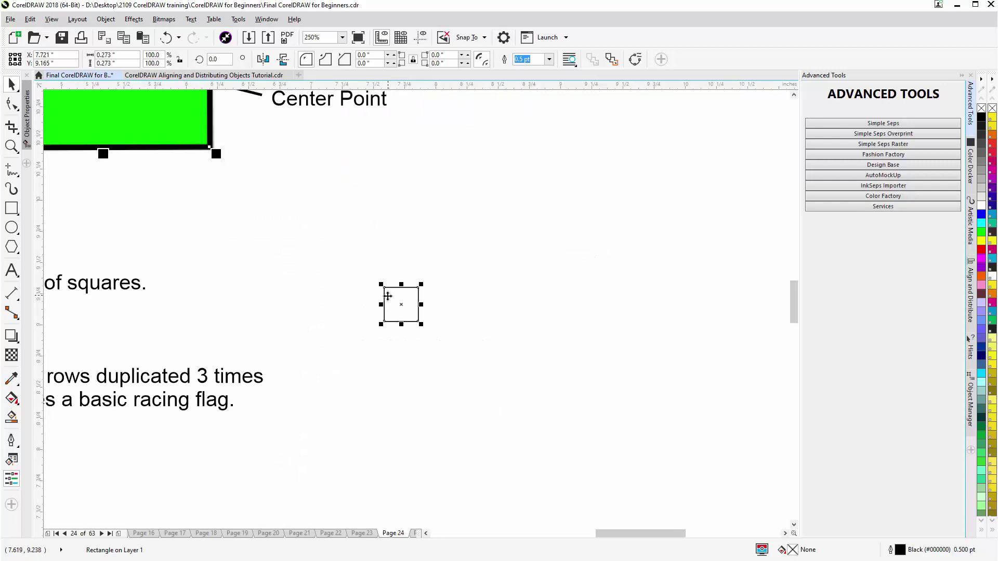
drag(385, 297, 417, 298)
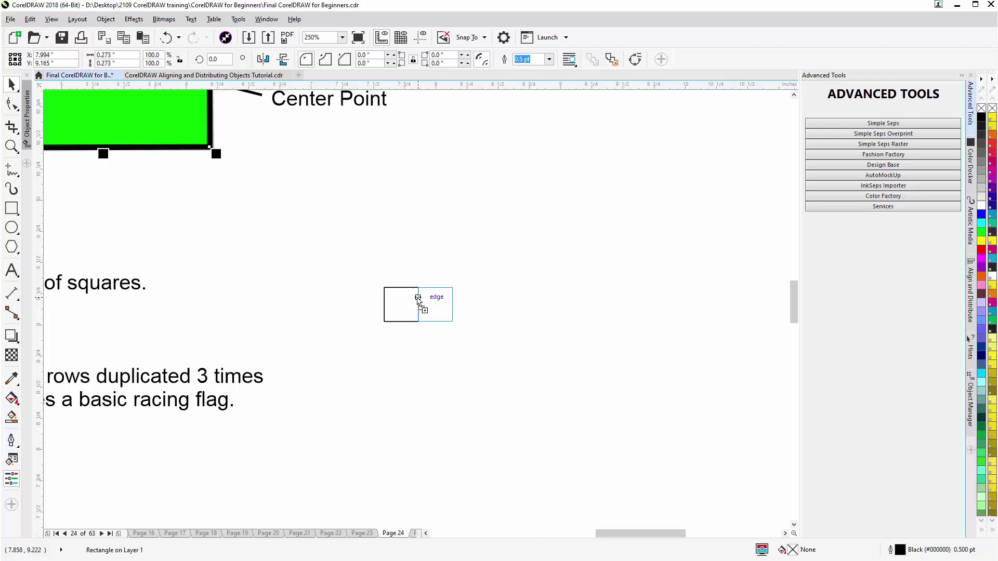
drag(417, 299, 418, 299)
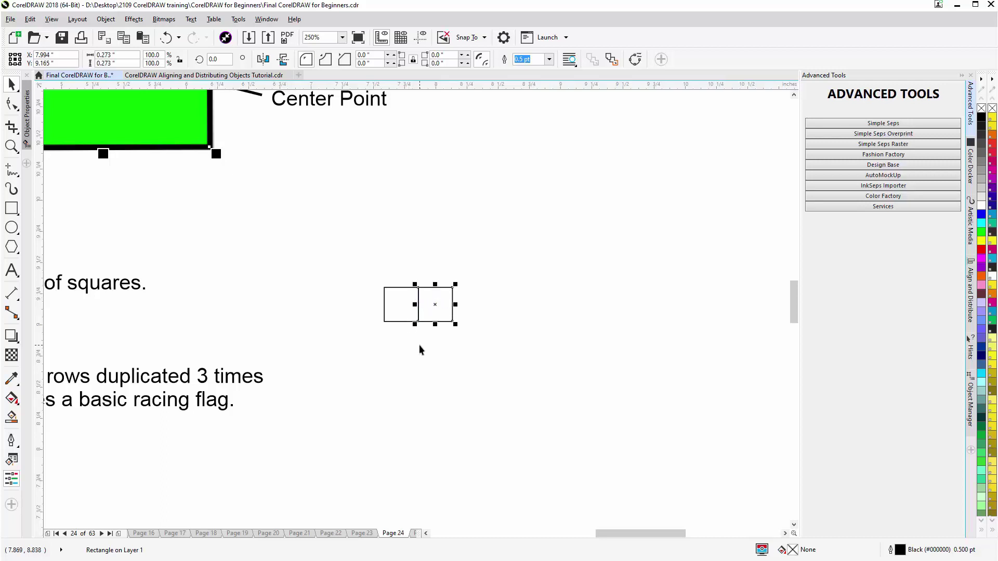
click(408, 319)
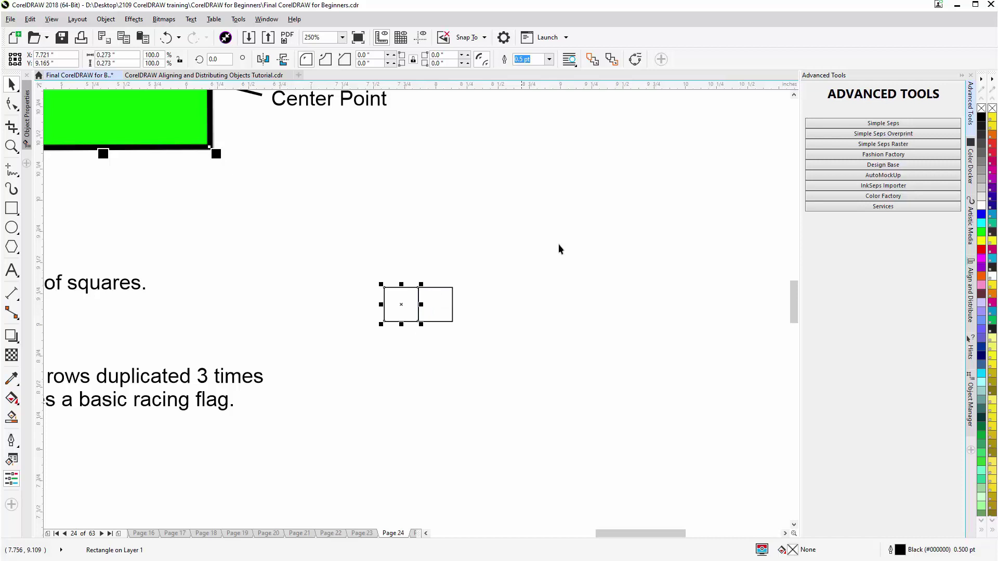
click(981, 119)
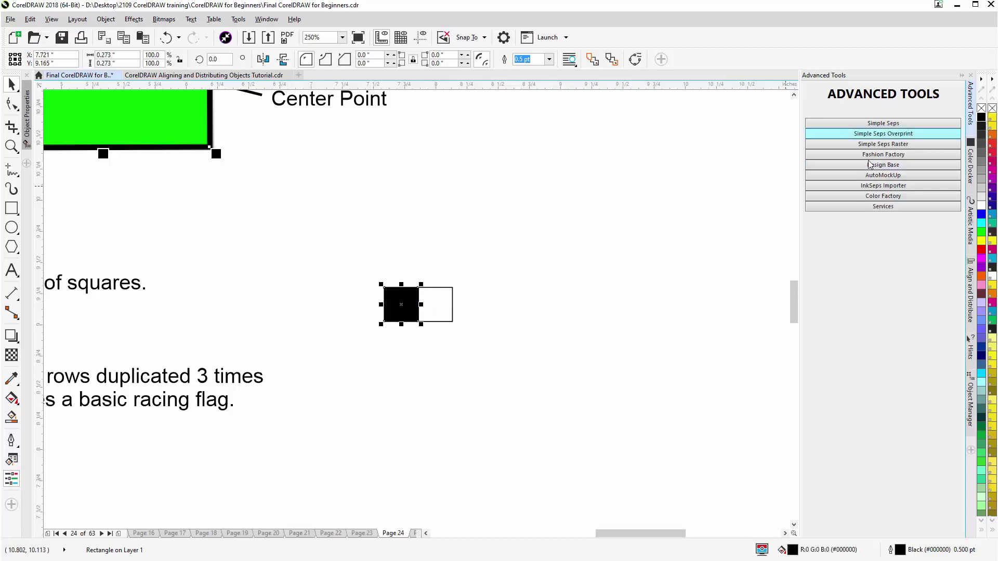
click(448, 304)
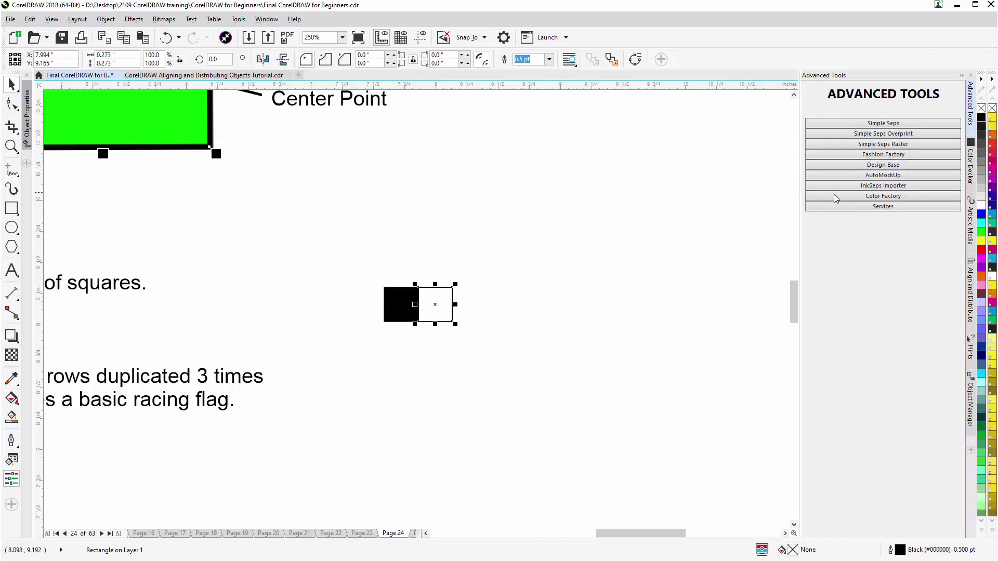
click(982, 207)
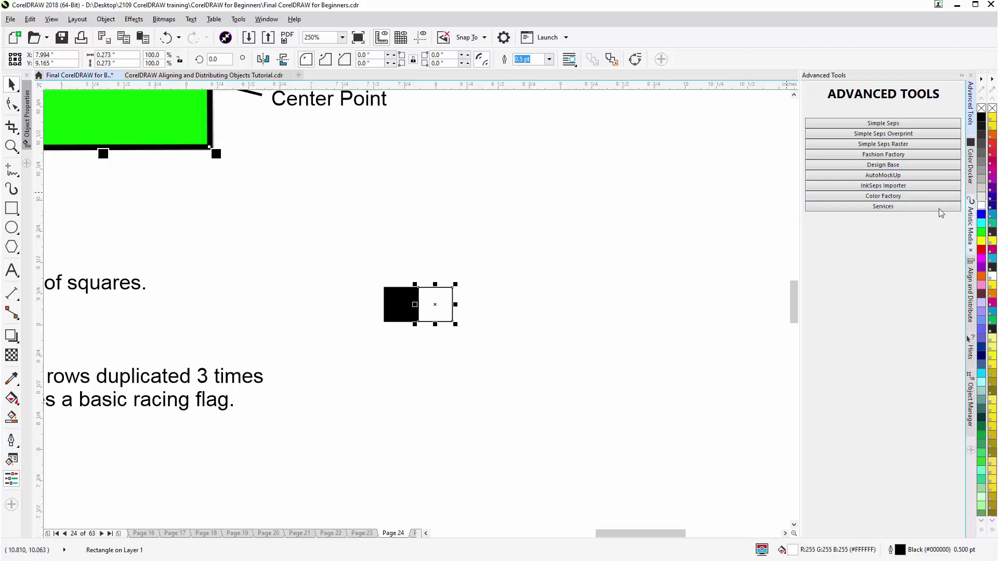
Drop a copy of the black square after the white one
click(396, 304)
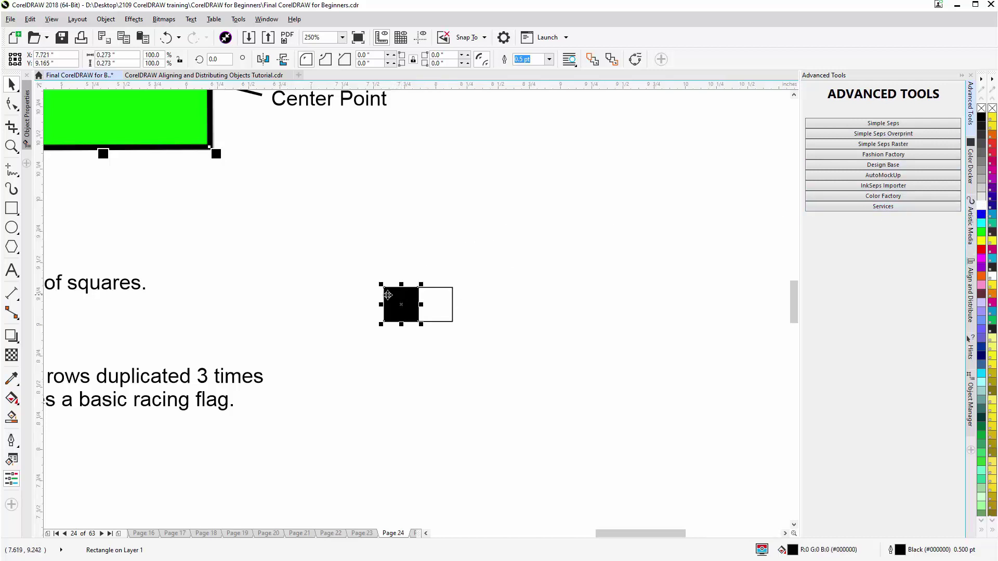
drag(387, 296, 453, 301)
right_click(453, 299)
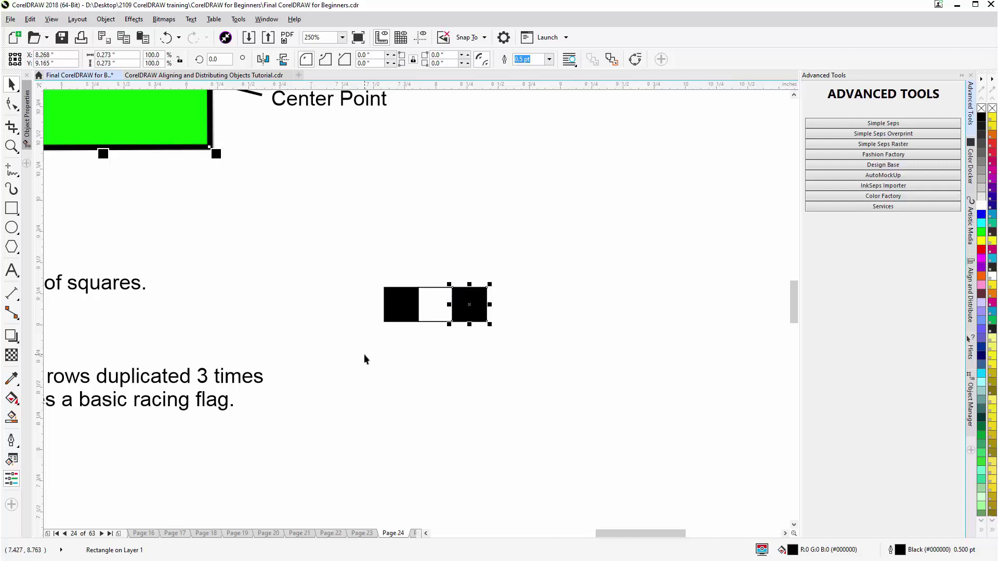
Repeat black and white square copies to extend the row to eleven alternating squares
key(ctrl+r)
key(ctrl+r)
key(ctrl+r)
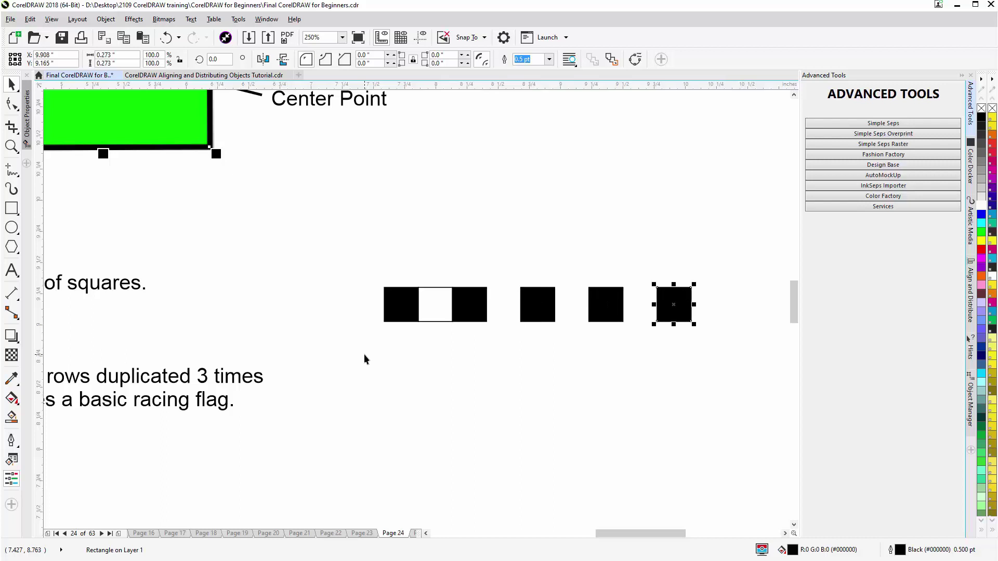
key(ctrl+r)
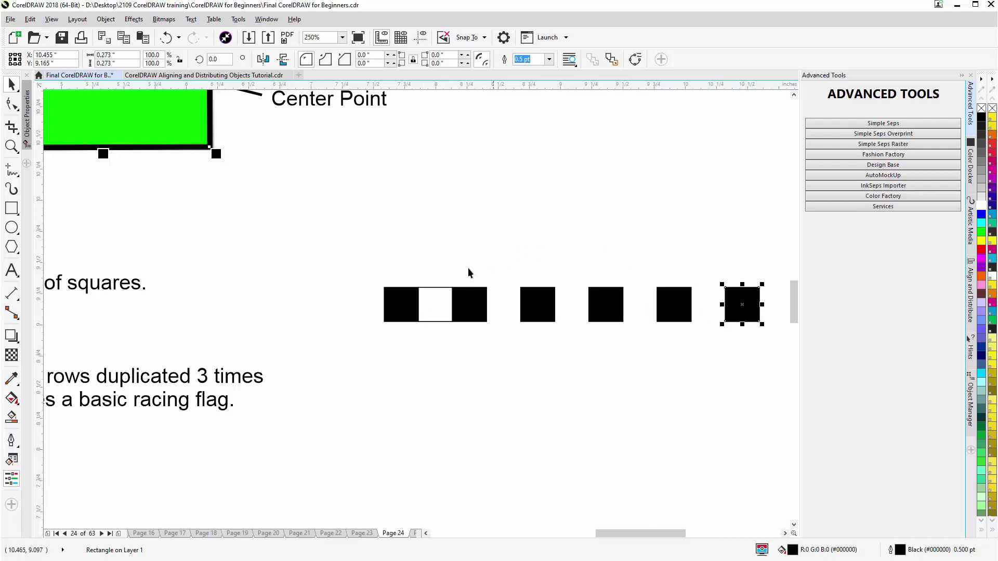
click(433, 310)
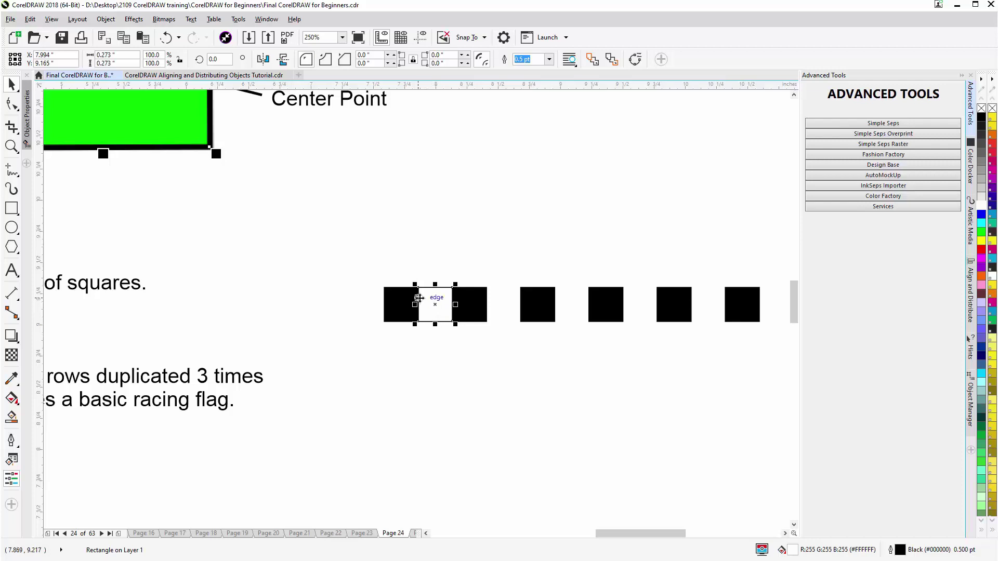
drag(419, 298, 485, 298)
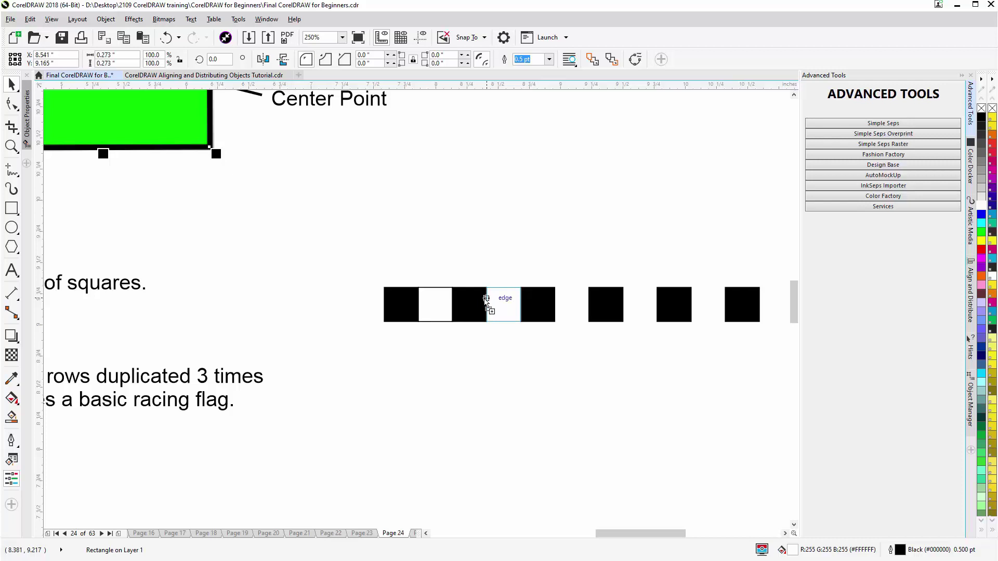
drag(485, 298, 485, 299)
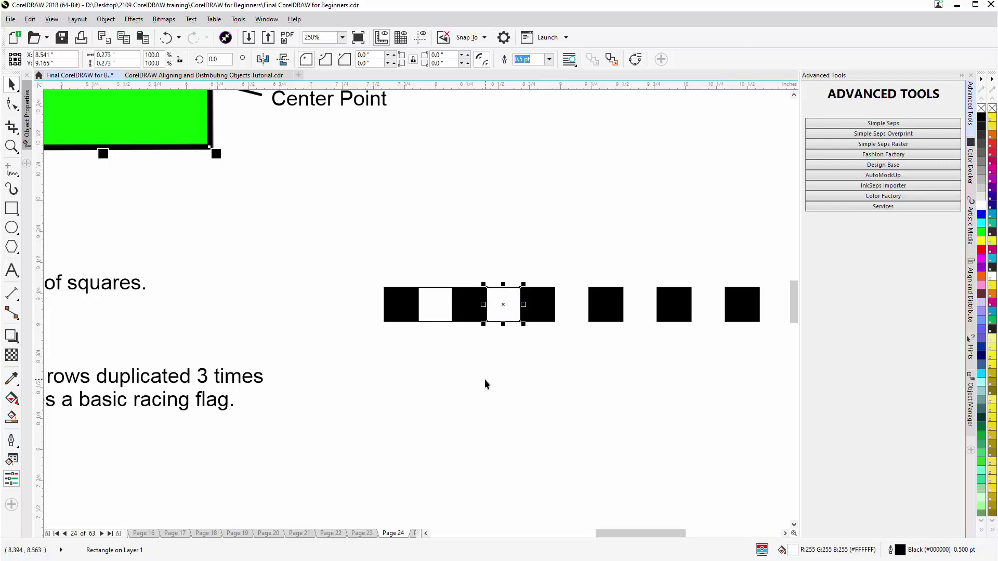
key(ctrl+r)
key(ctrl+r)
key(ctrl+r)
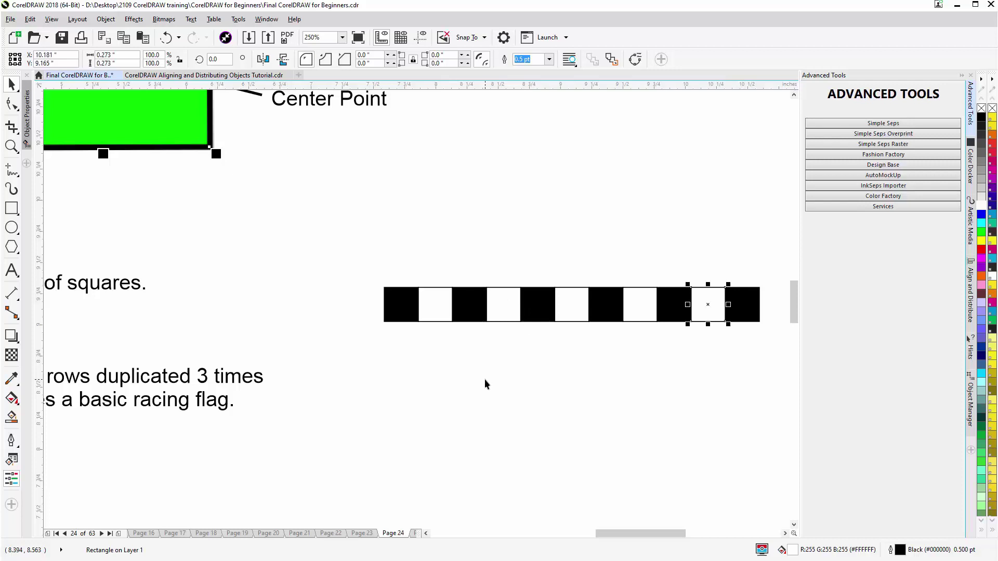
click(485, 382)
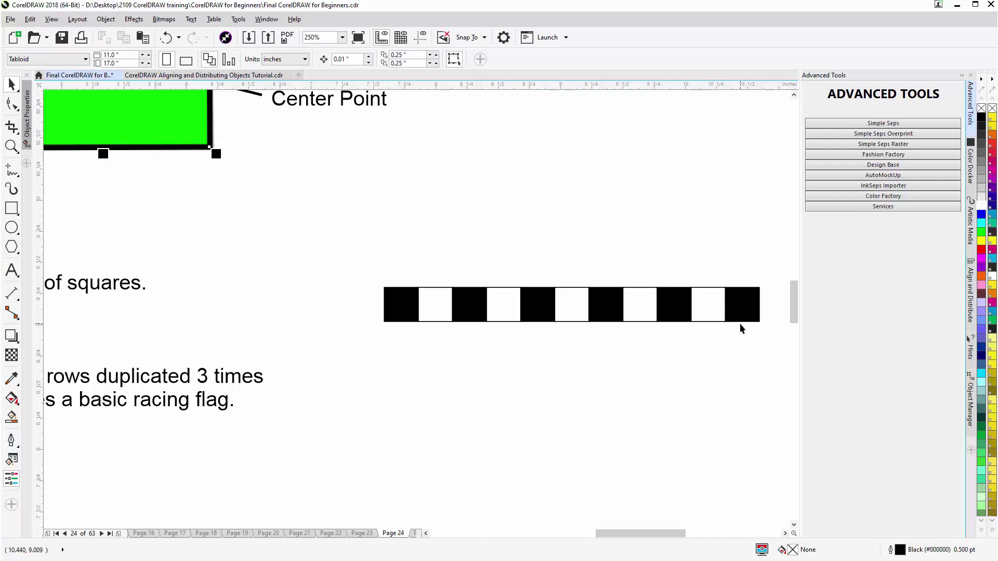
Copy the eleven-square row directly beneath the original, with the columns aligned
drag(776, 261, 355, 348)
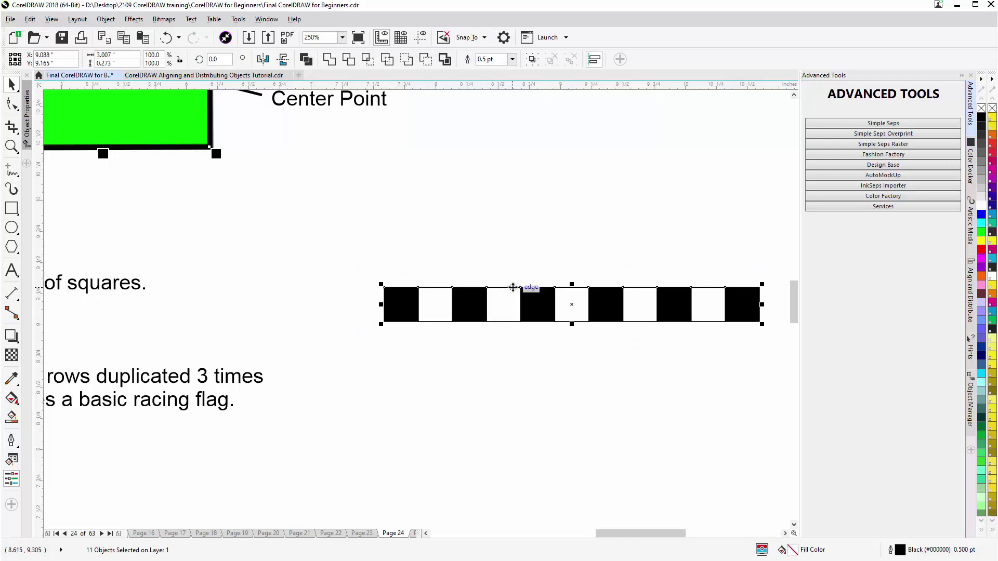
drag(513, 287, 511, 320)
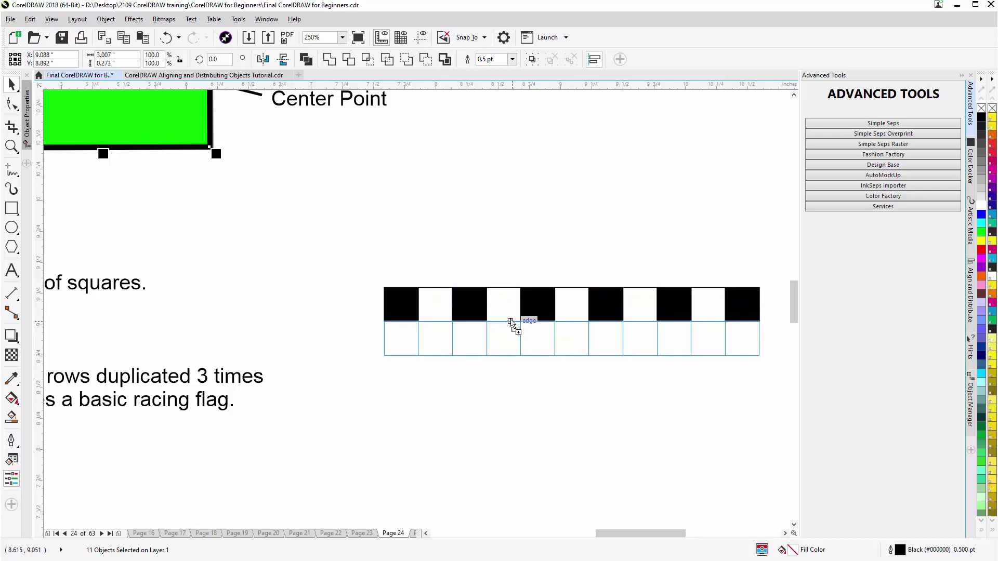
drag(510, 321, 511, 321)
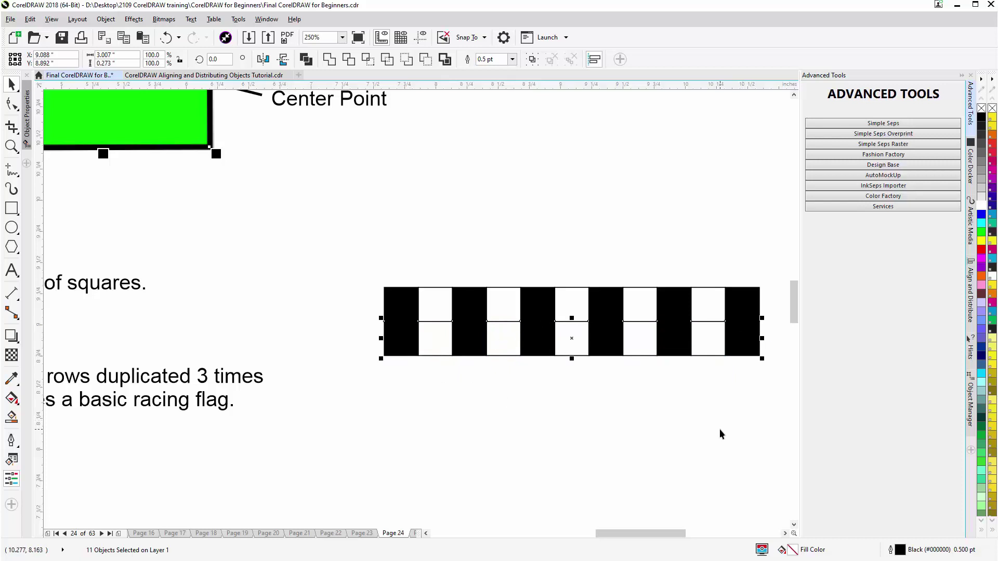
Turn the lower row's black squares white
click(554, 434)
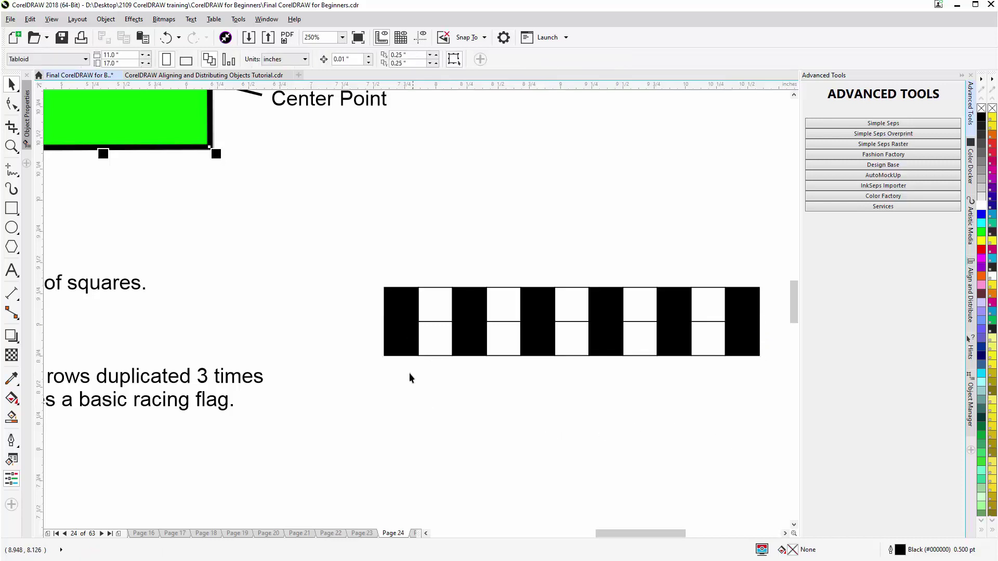
click(396, 341)
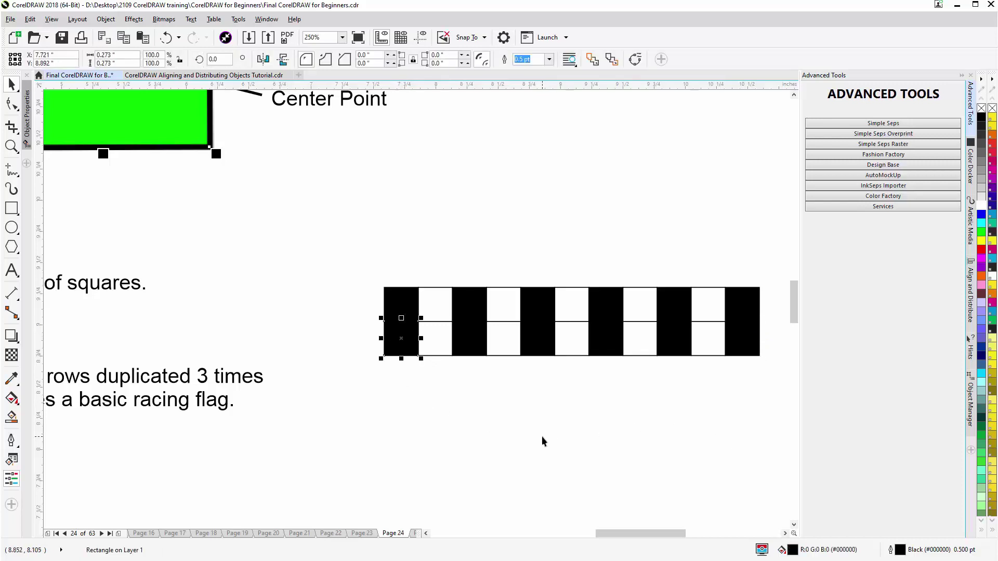
shift+click(472, 344)
shift+click(537, 344)
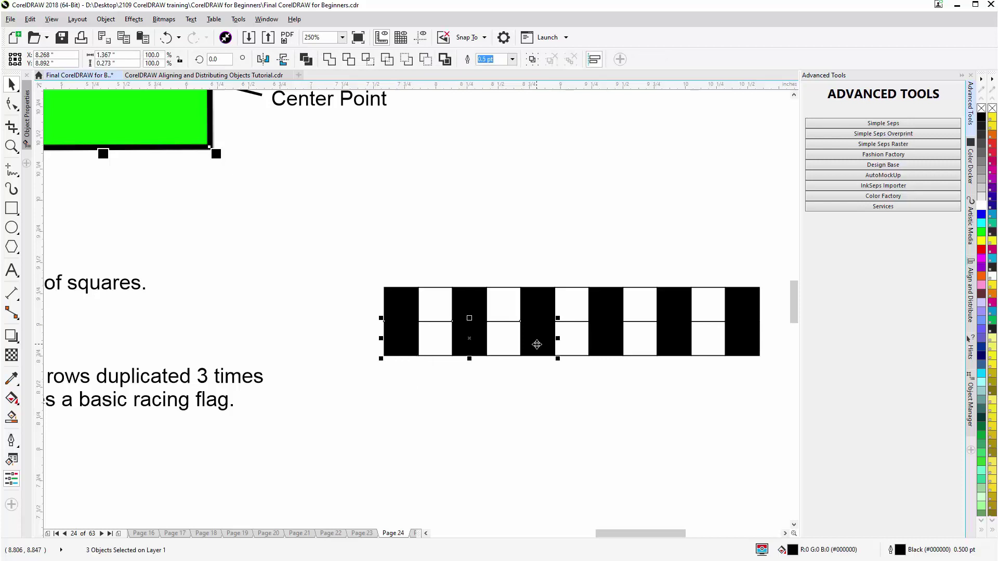
shift+click(602, 342)
shift+click(682, 343)
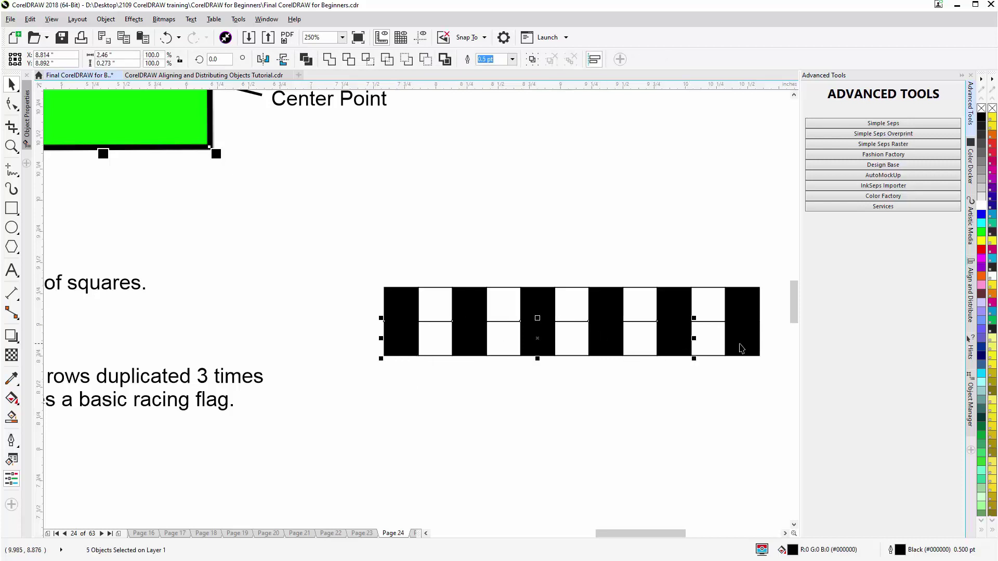
shift+click(743, 346)
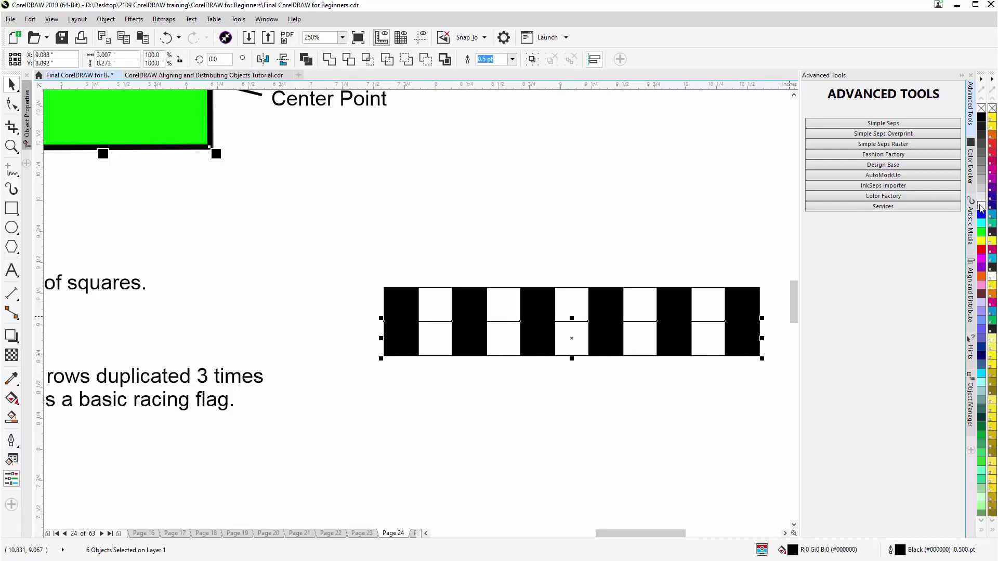
click(981, 206)
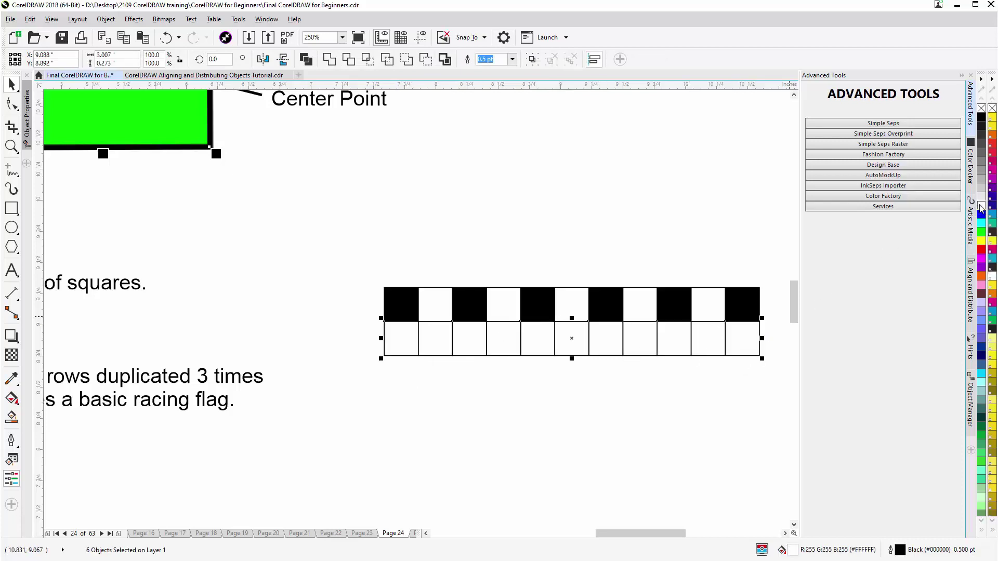
Fill the alternate lower-row squares black to complete the offset checker pattern
click(700, 343)
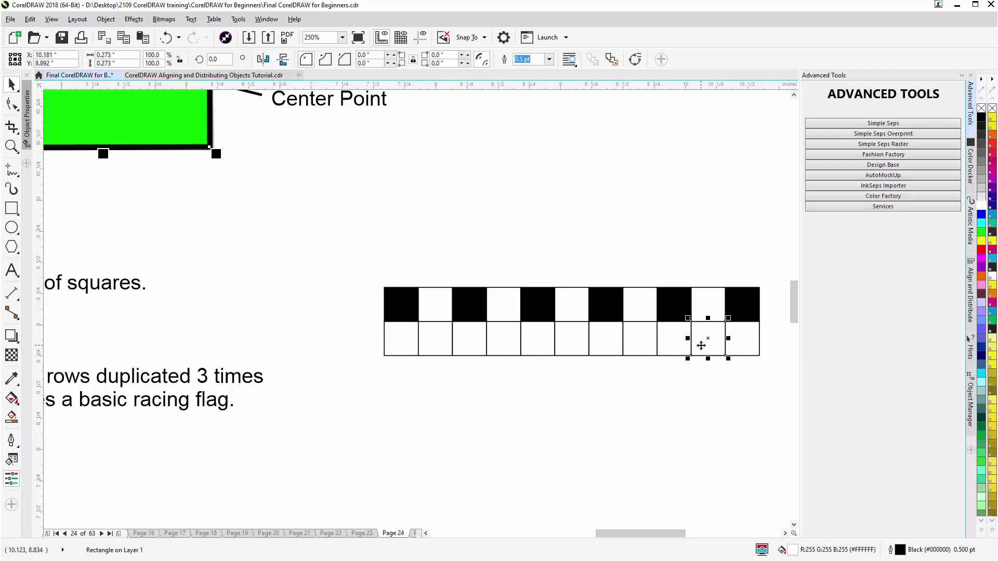
shift+click(629, 338)
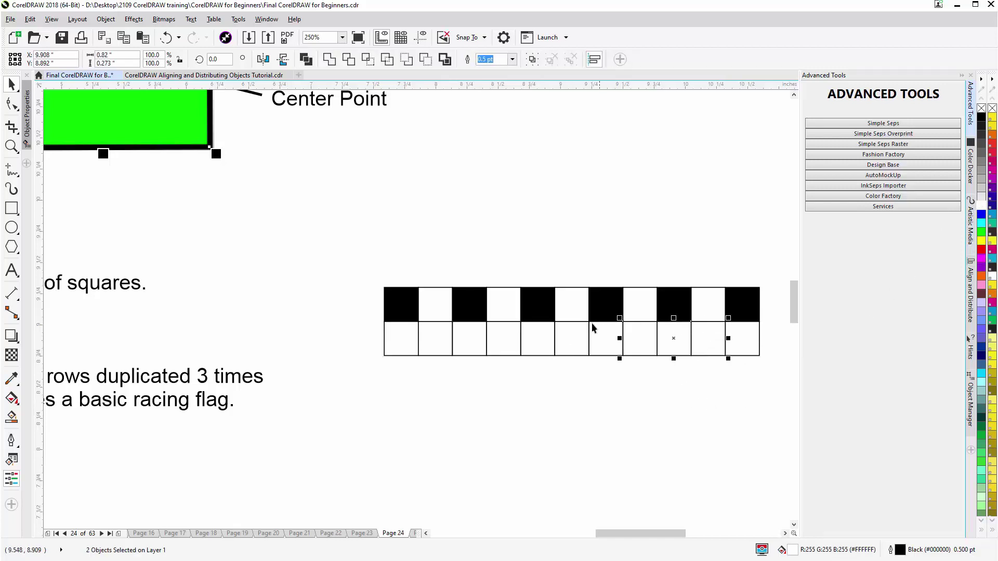
shift+click(572, 338)
shift+click(496, 338)
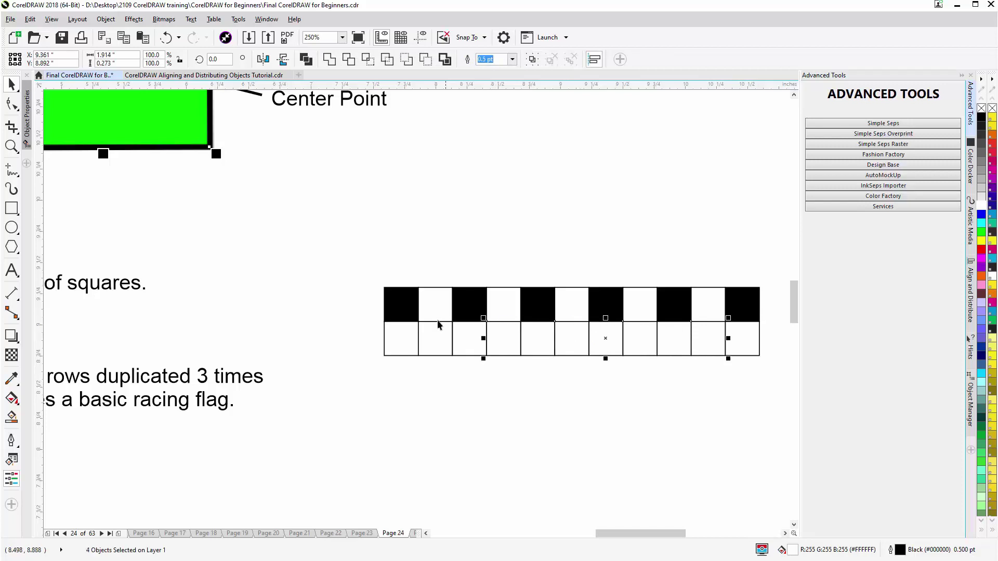
shift+click(425, 338)
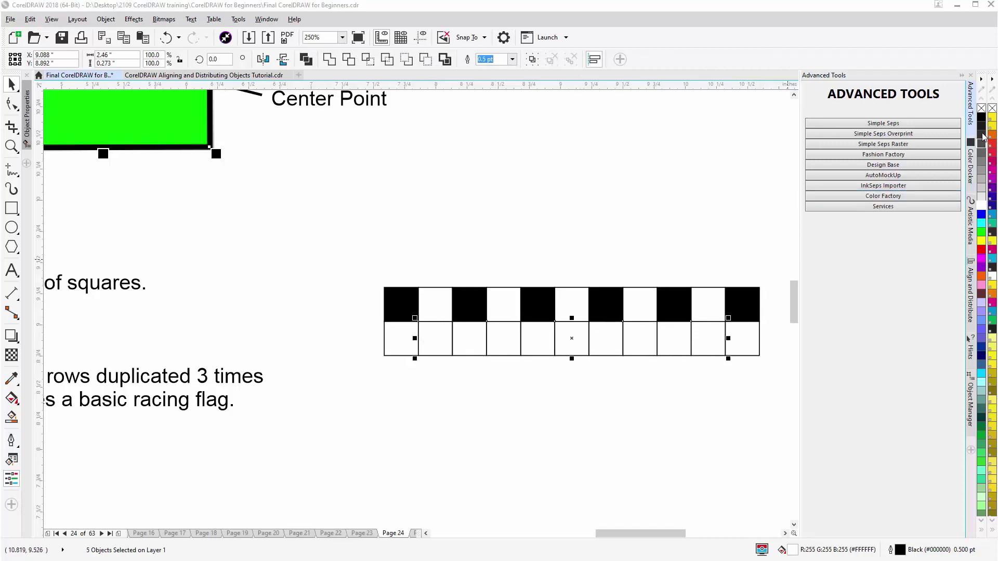
click(981, 118)
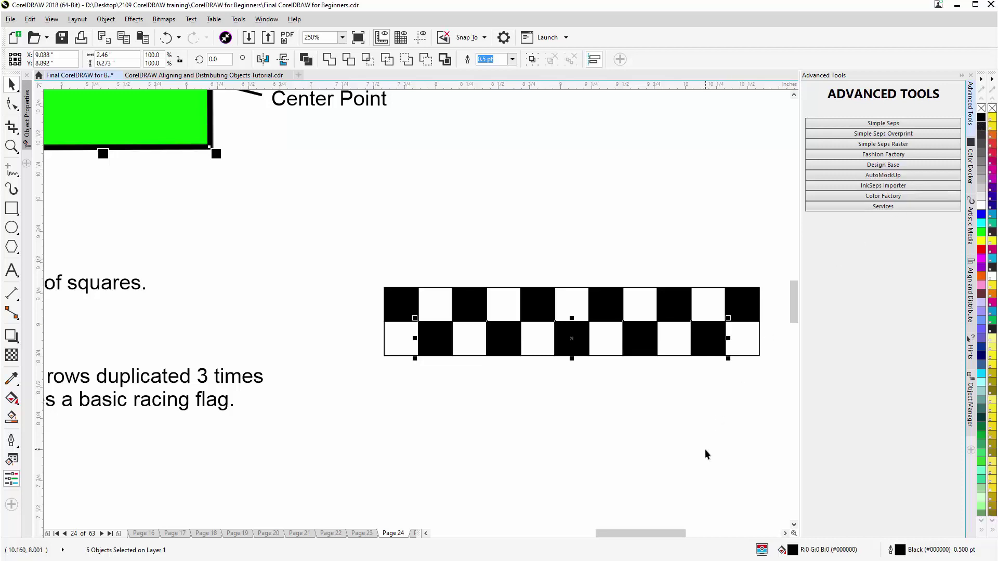
Copy the two-row checkerboard below twice to make six rows, then select the whole board
key(F3)
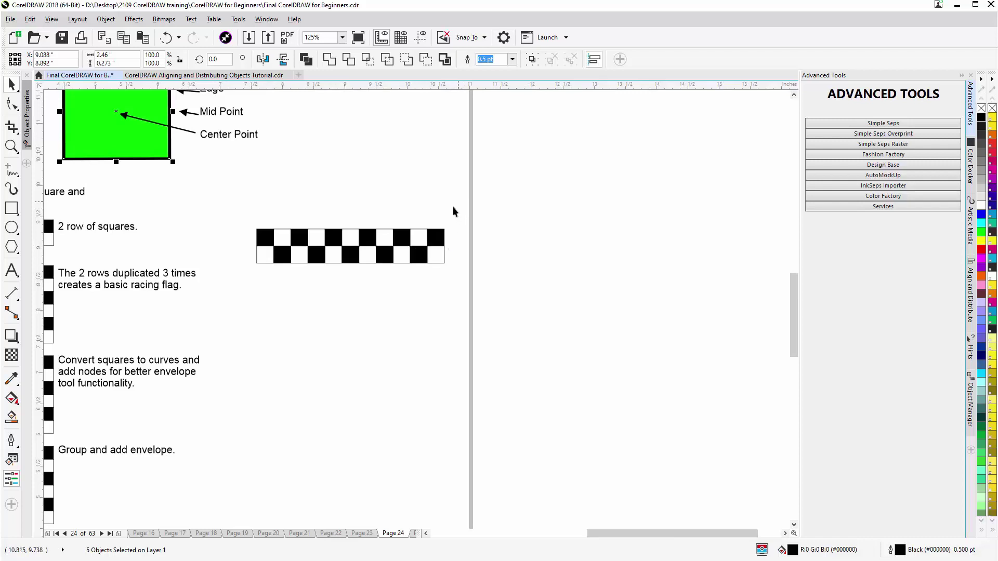
drag(458, 201, 226, 297)
scroll(312, 242, up, 1)
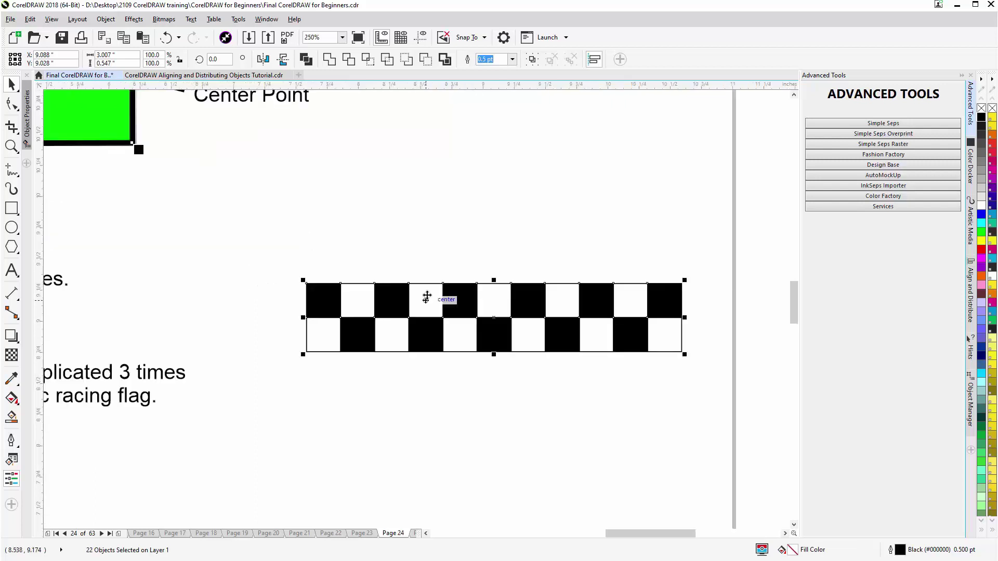
drag(434, 284, 431, 354)
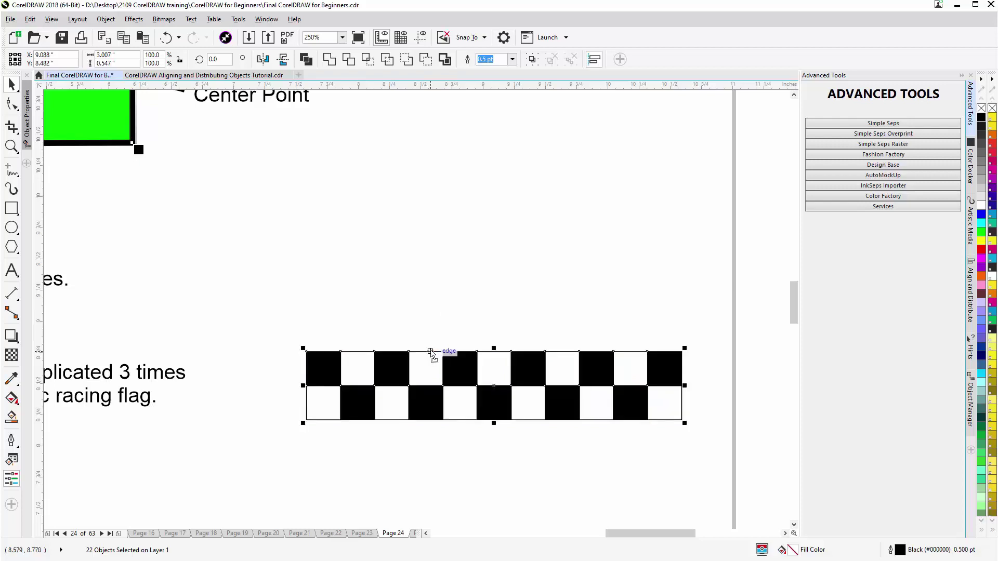
key(ctrl+z)
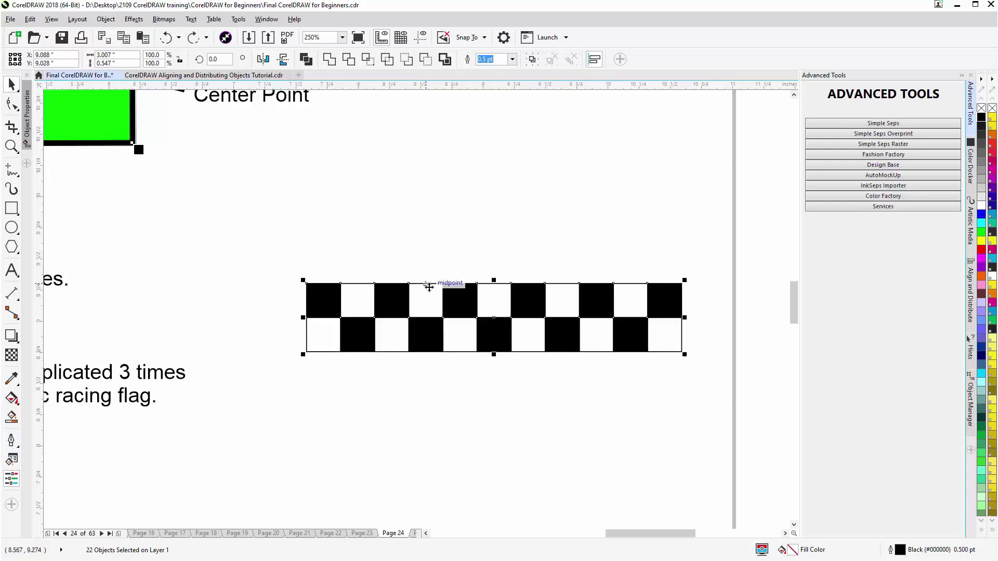
drag(430, 284, 436, 352)
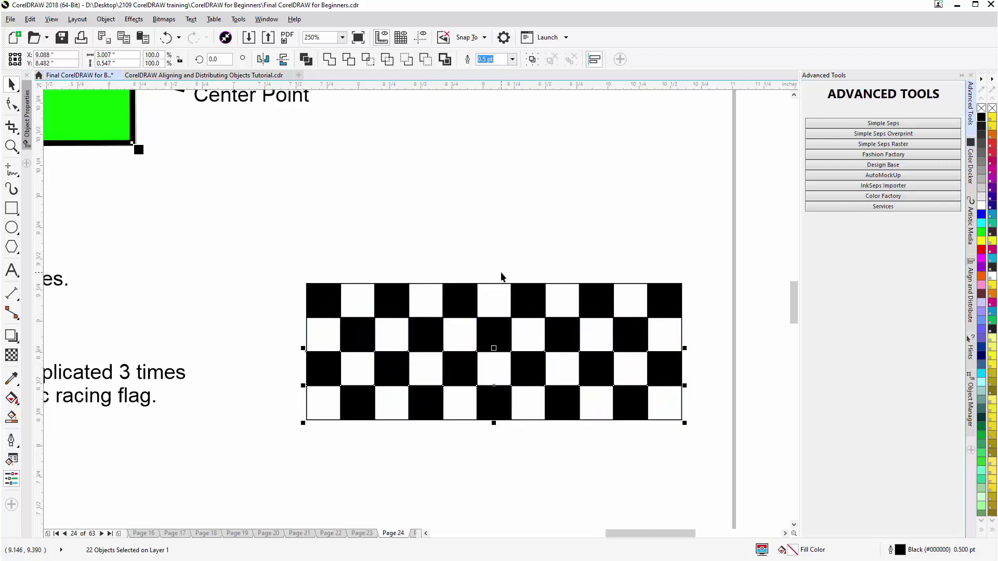
key(ctrl+r)
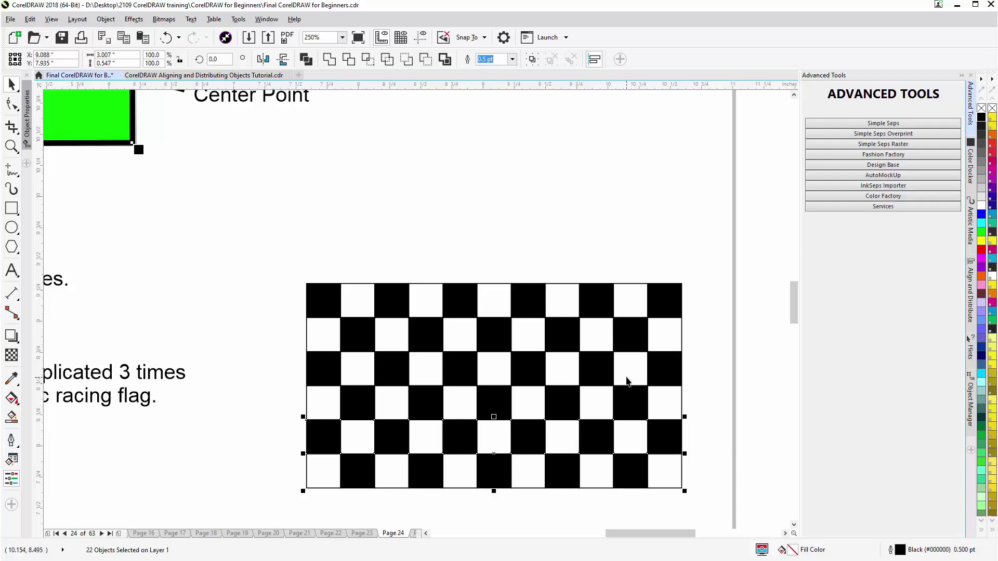
drag(712, 253, 274, 516)
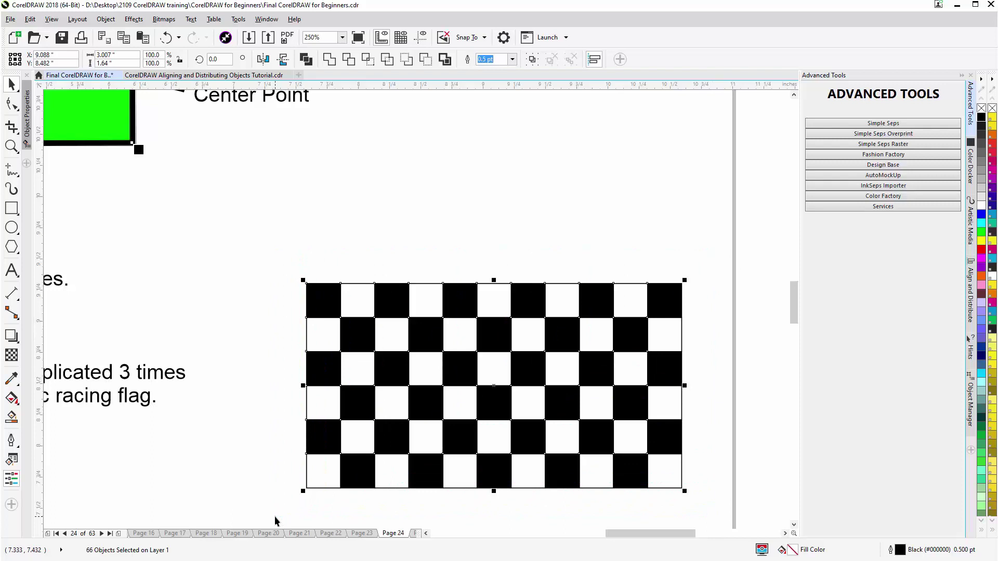
Convert all 66 checkerboard squares to curves from the right-click menu
scroll(572, 364, down, 1)
right_click(596, 361)
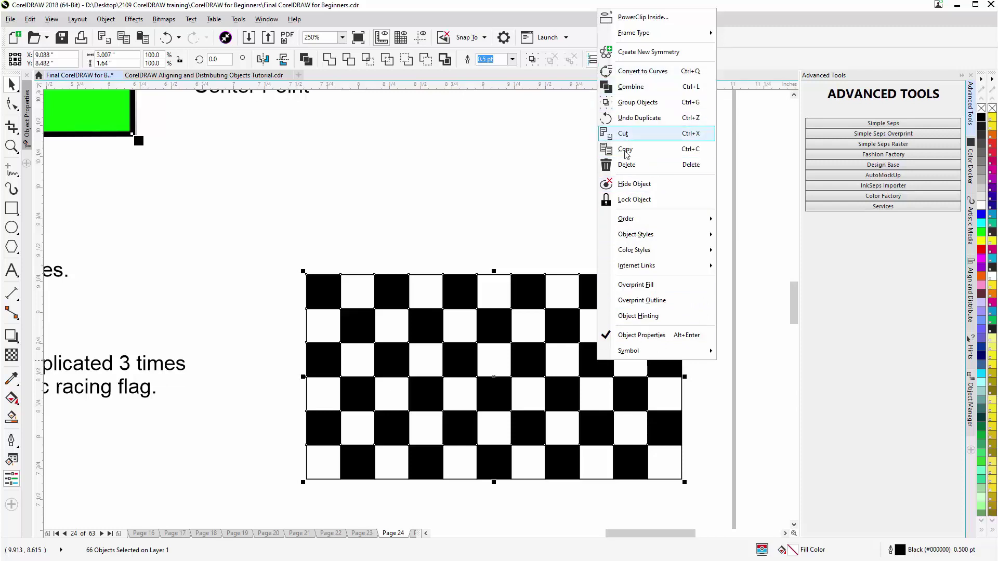
mouse_move(629, 219)
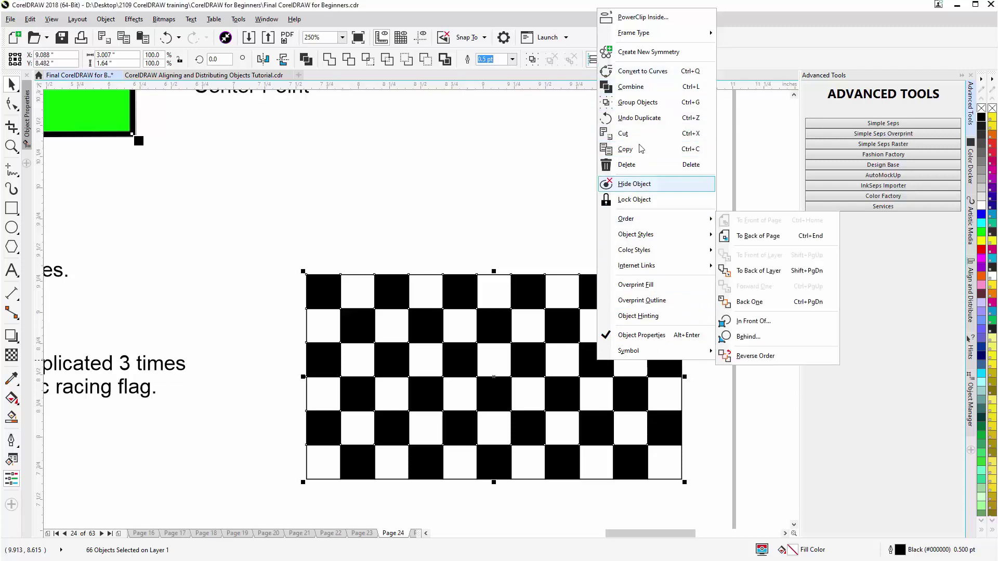
click(668, 79)
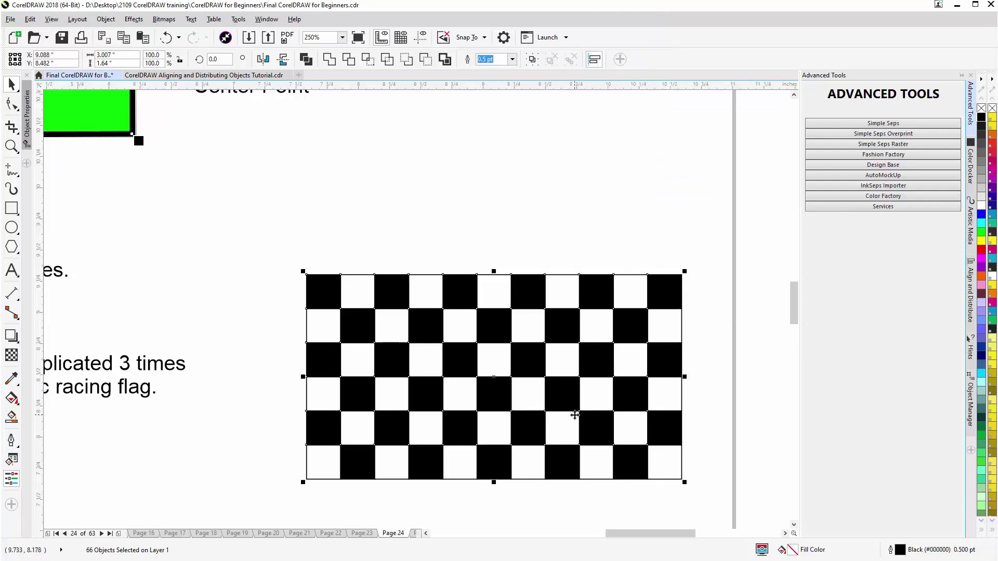
Using the Shape tool, add one node at the midpoint of every side of all 66 squares
click(14, 106)
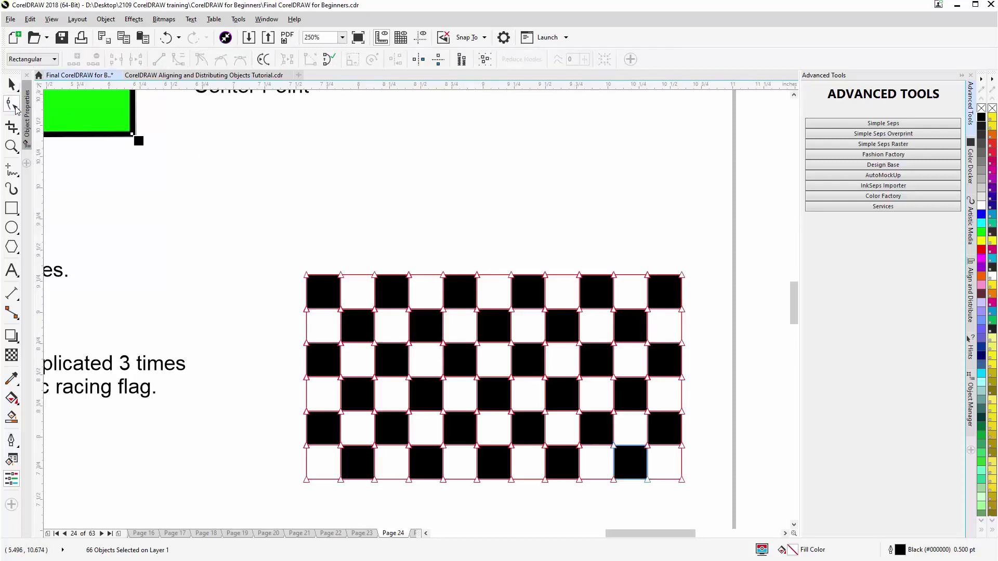
drag(704, 247, 268, 511)
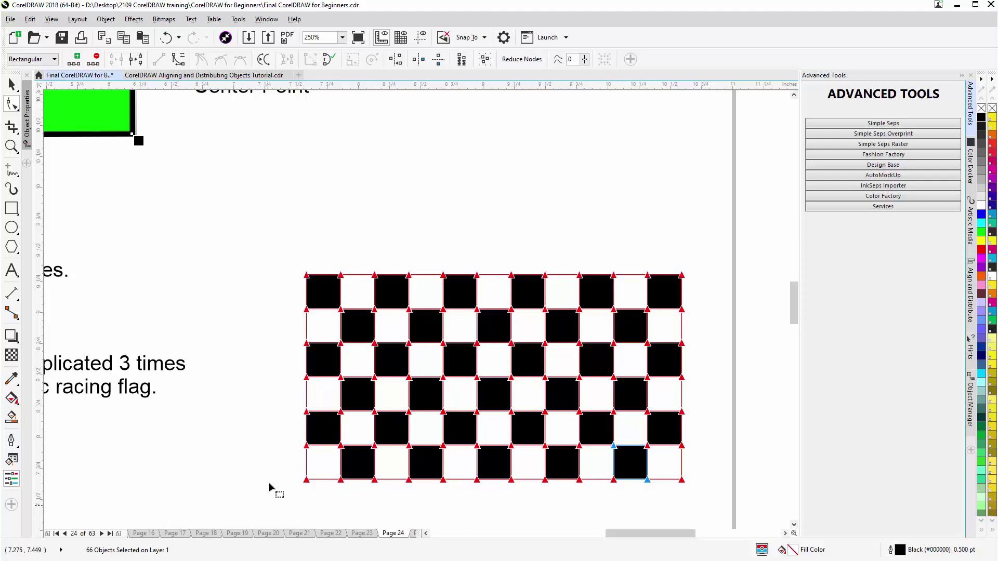
click(178, 59)
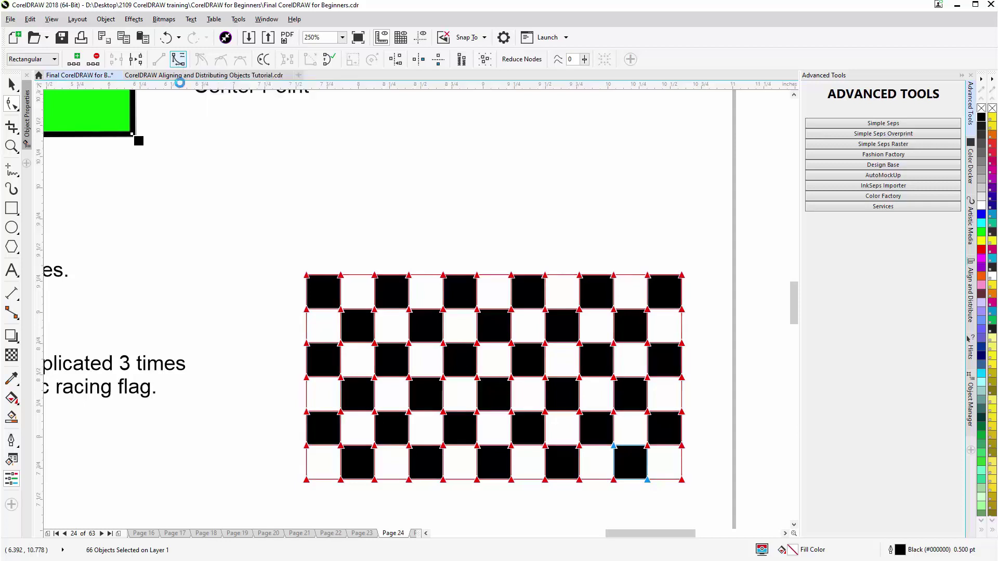
click(77, 61)
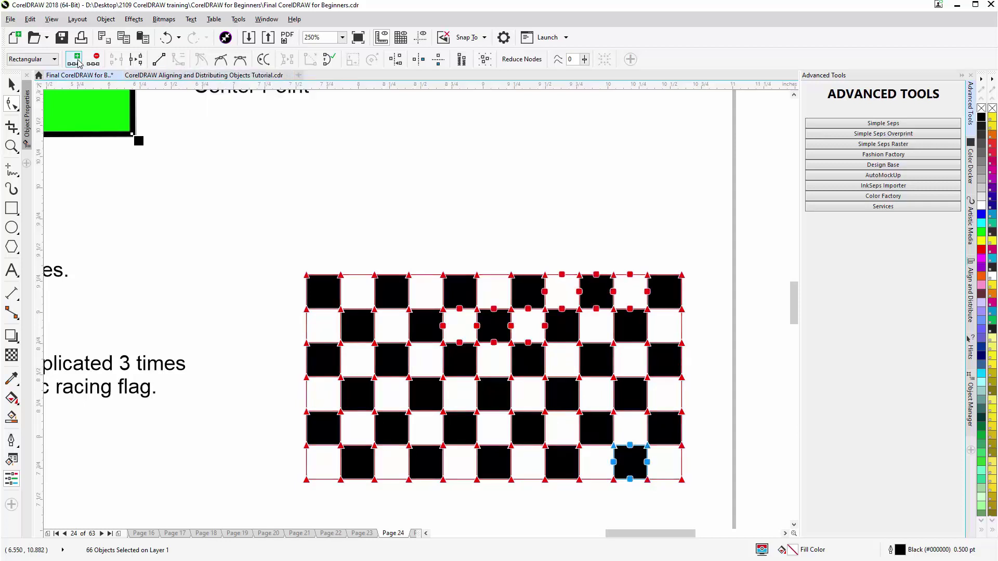
click(78, 60)
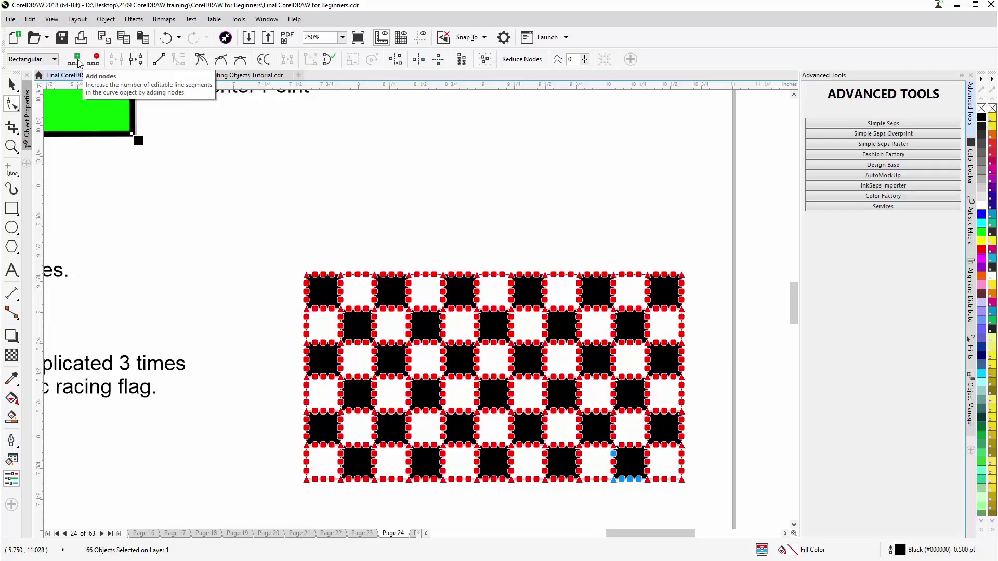
key(ctrl+z)
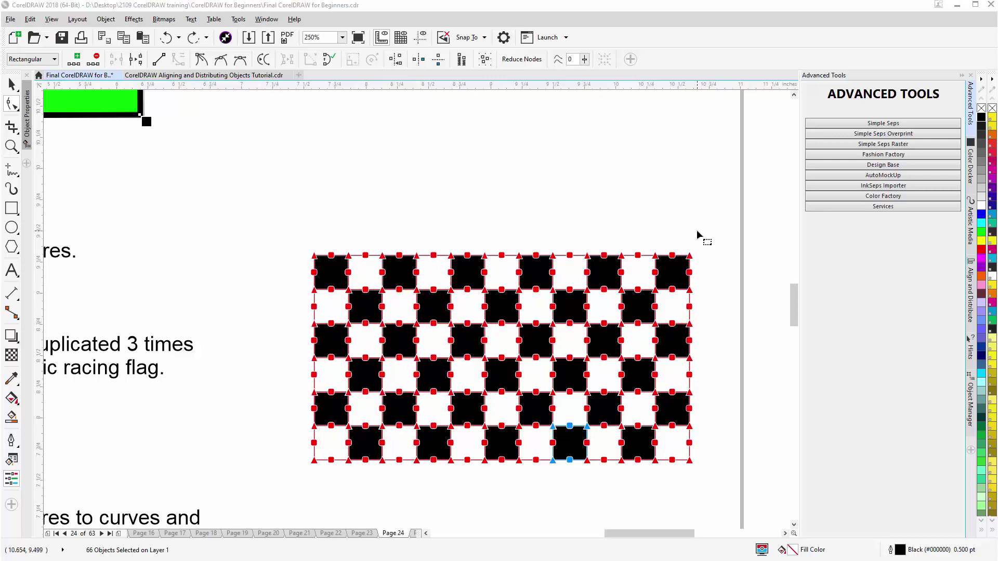
Leave node editing, select the whole checkerboard group with the Pick tool, and turn object snapping off (Alt+Q)
click(696, 230)
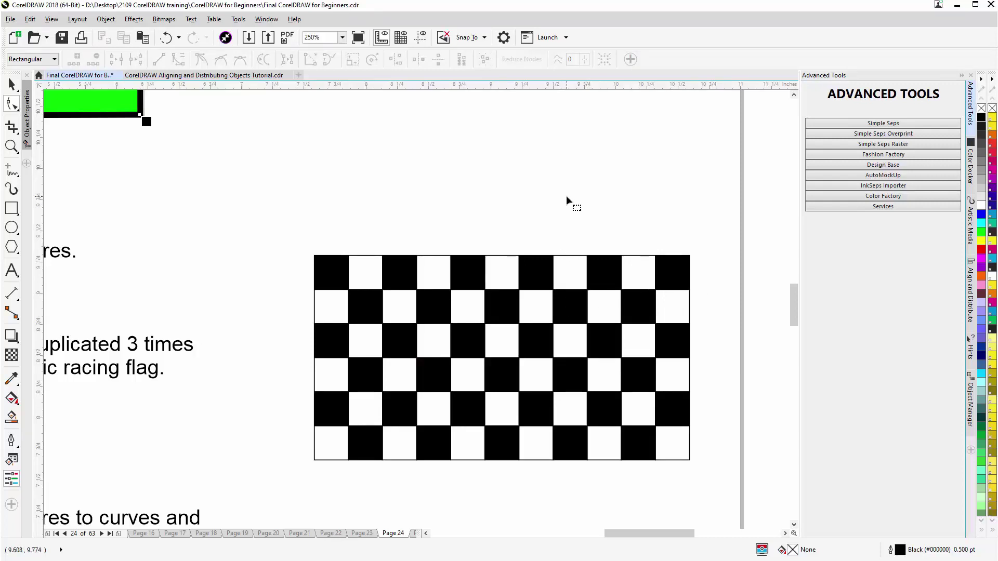
key(space)
click(540, 264)
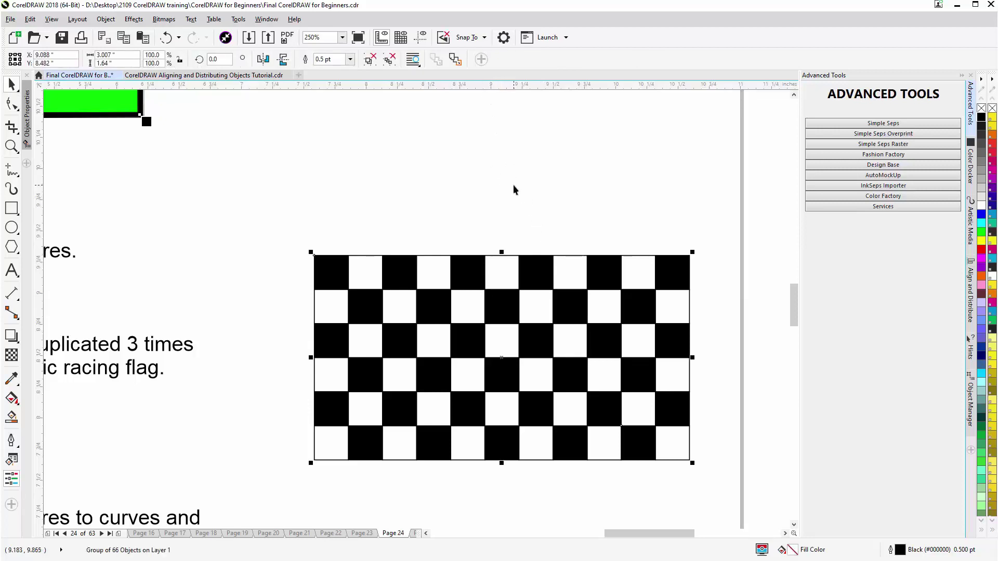
key(alt+q)
Zoom out and move the checkerboard lower on the page beside the step notes
key(F3)
key(F3)
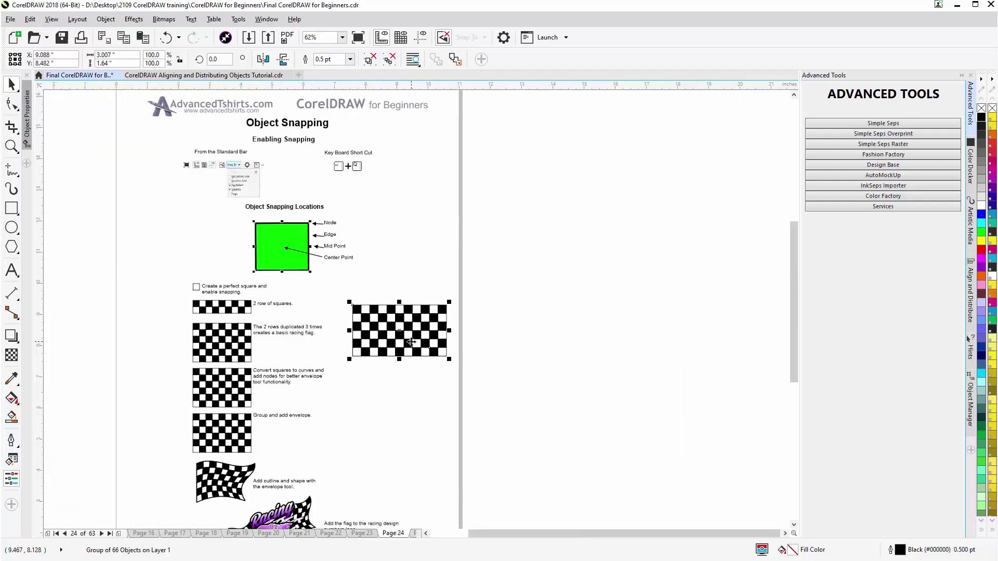
drag(410, 329, 376, 433)
scroll(337, 452, up, 1)
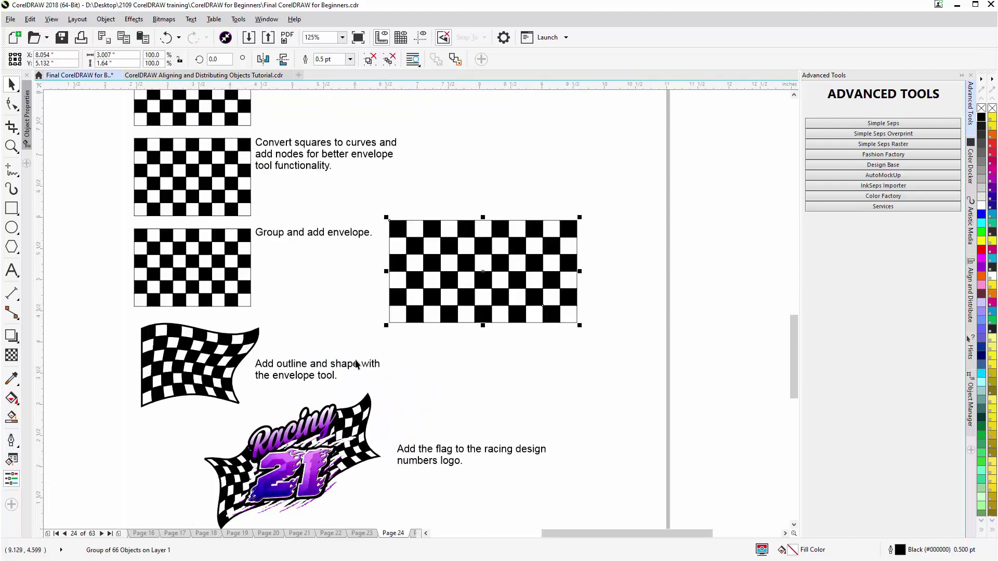
Delete the right and left checkered flag pieces behind the Racing 21 logo
click(362, 410)
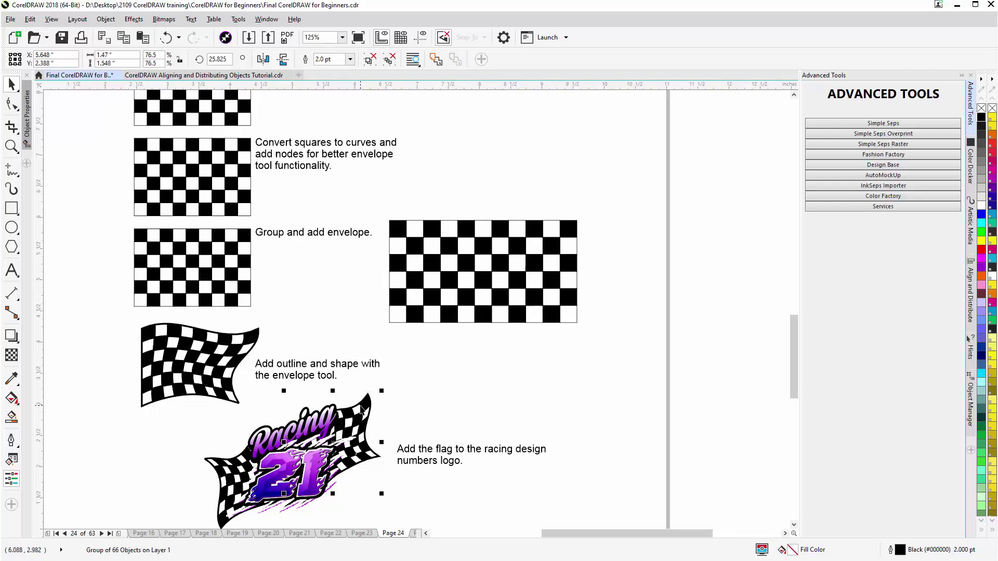
key(Delete)
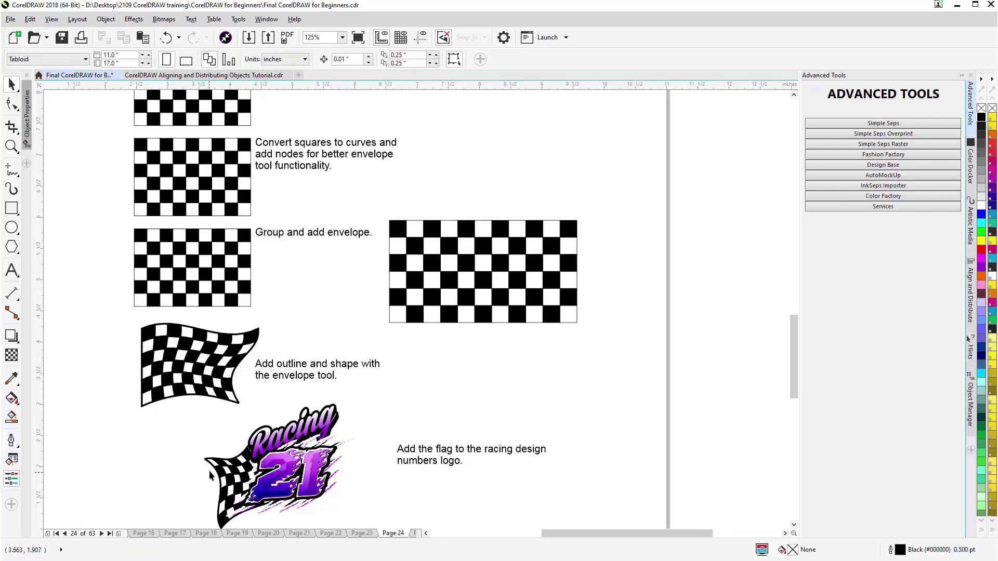
click(216, 473)
key(Delete)
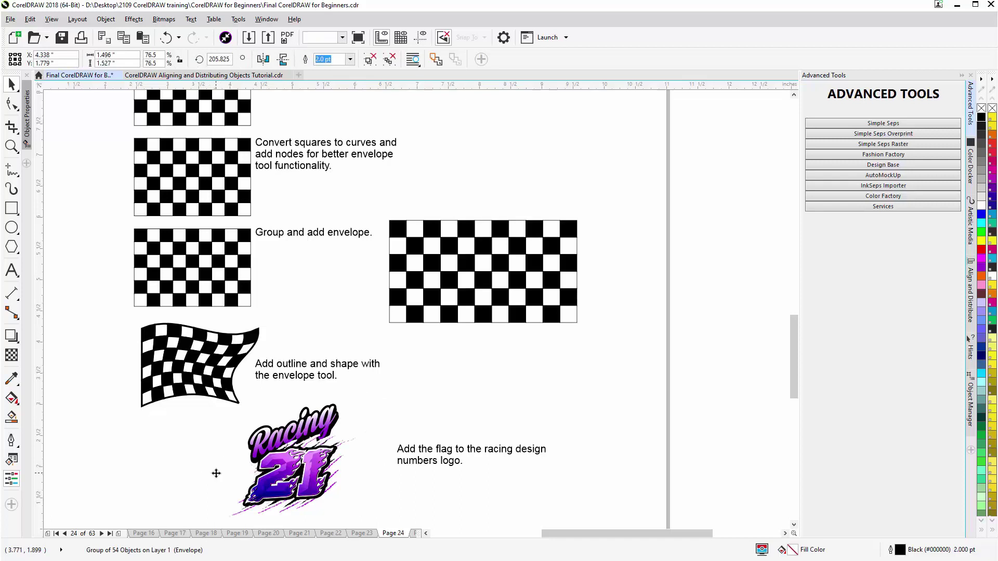
Give the checkerboard group a 3.0 pt outline, then thin it to 1.5 pt
click(518, 291)
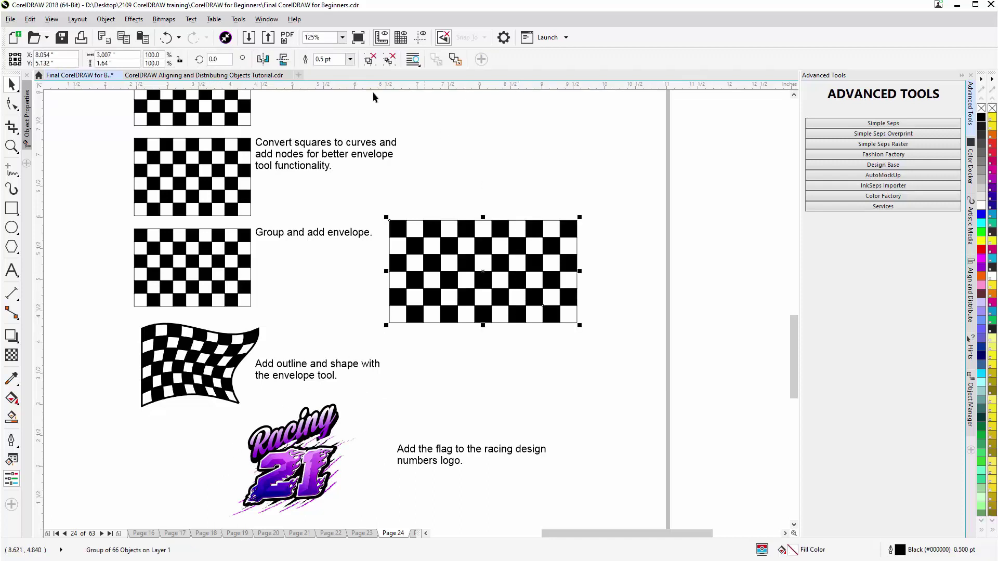
click(350, 60)
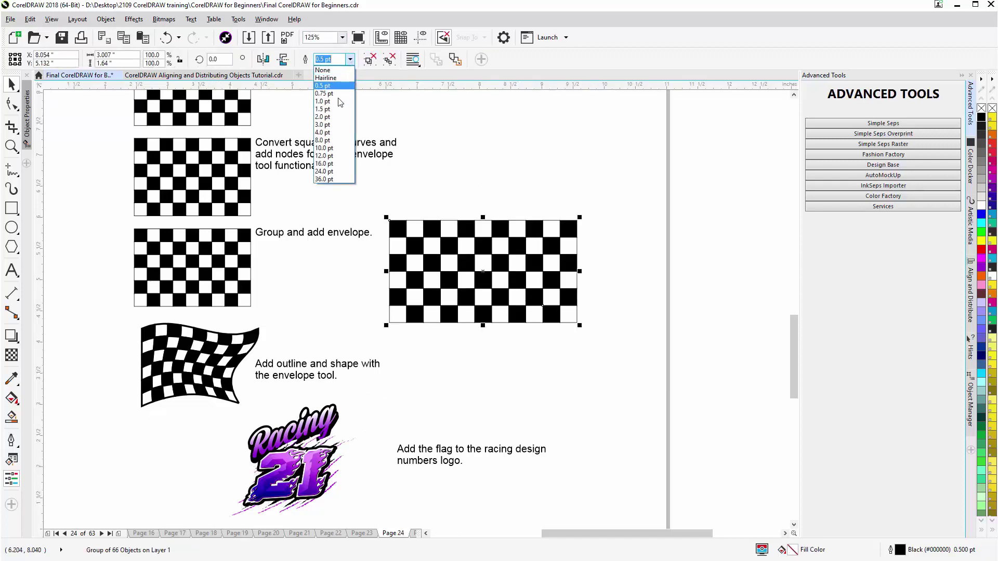
click(335, 125)
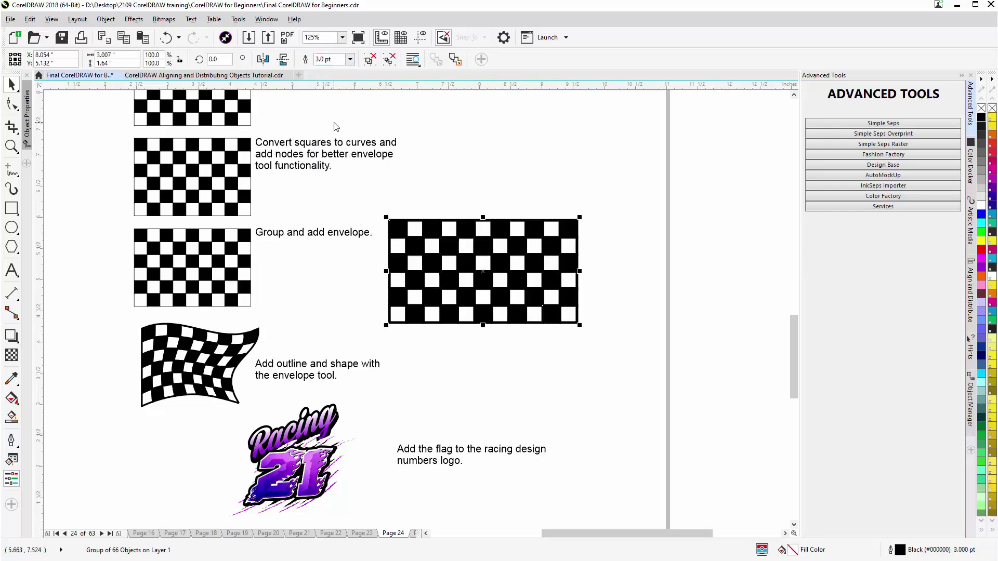
click(351, 58)
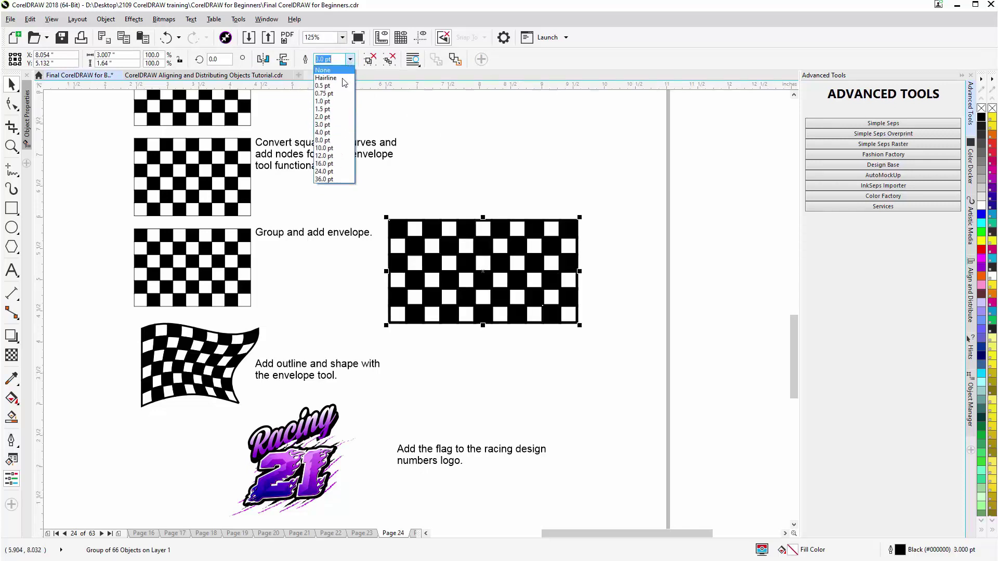
click(341, 107)
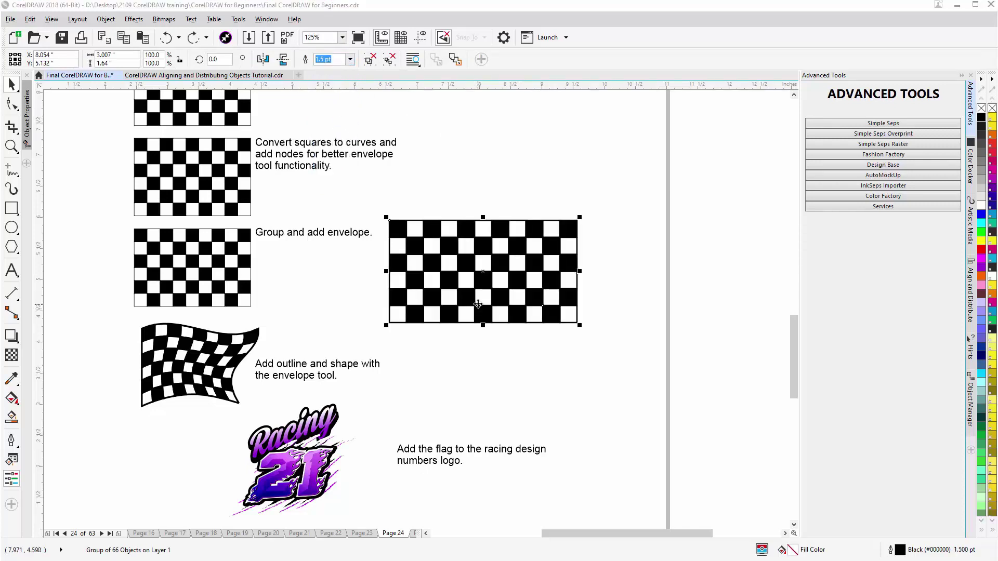
Apply an Envelope effect to the checkerboard group, then select and clear its middle nodes
click(19, 343)
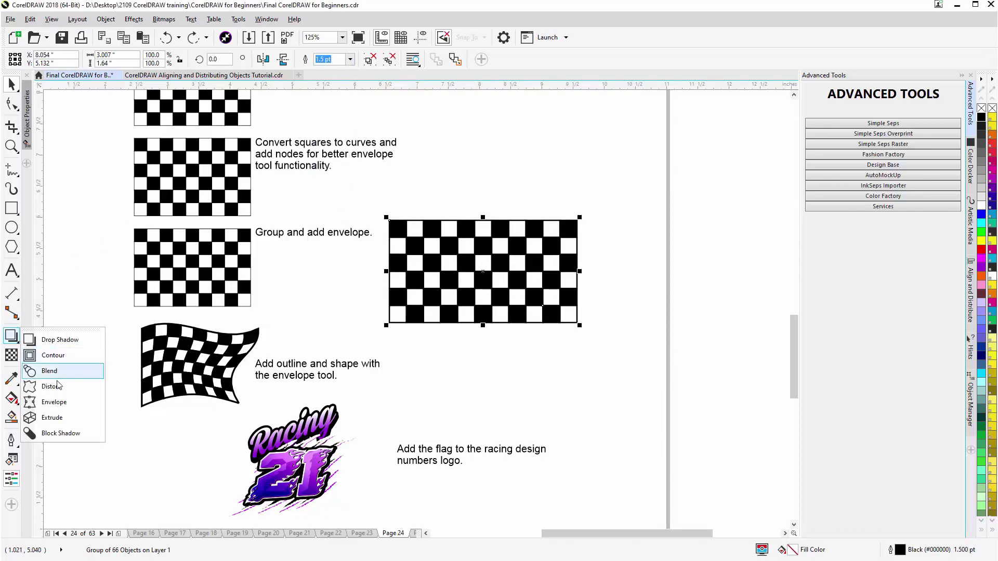
click(54, 402)
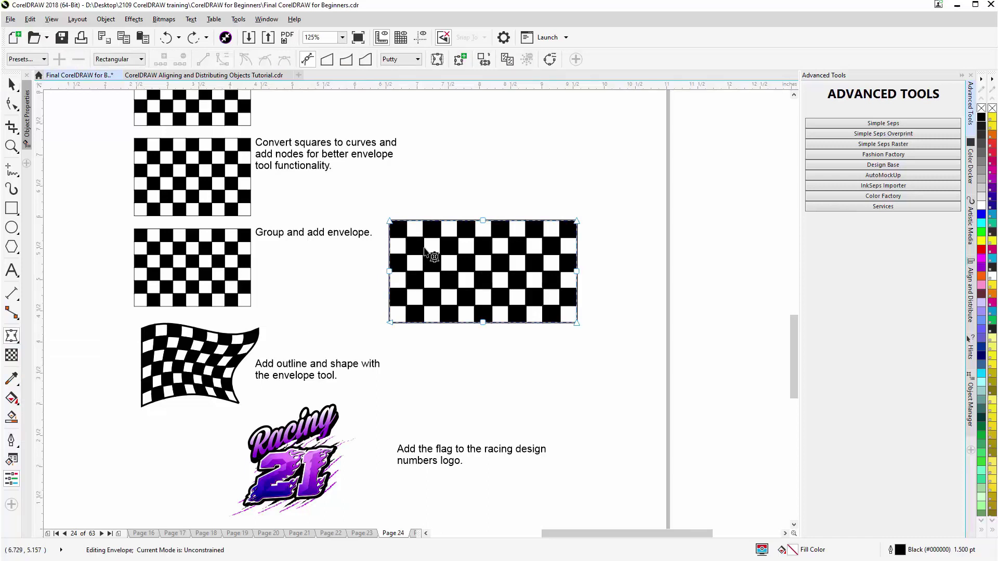
click(483, 223)
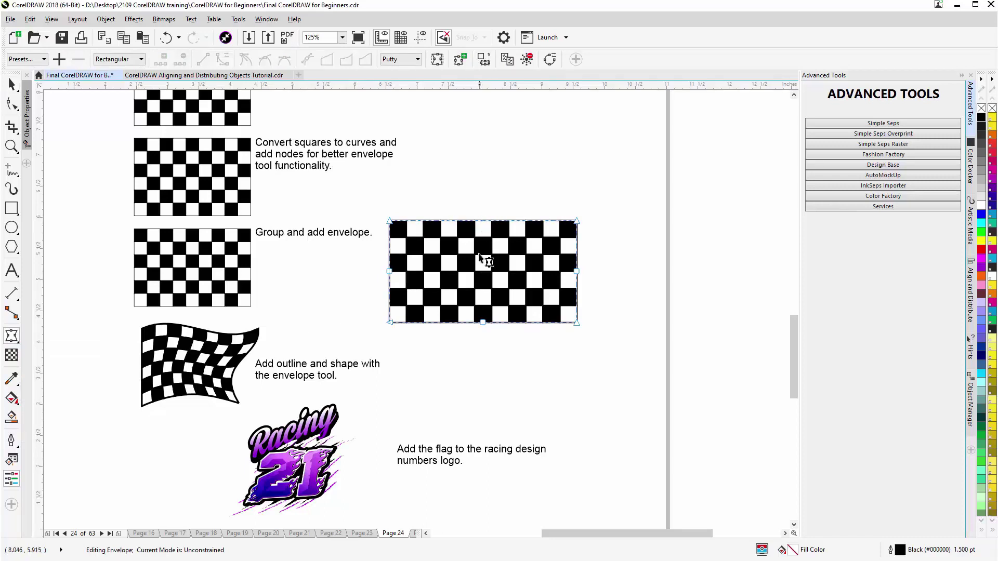
click(483, 322)
click(493, 330)
click(390, 271)
click(388, 273)
Bend the flag's top, bottom and right envelope edges into wave curves
key(ctrl+a)
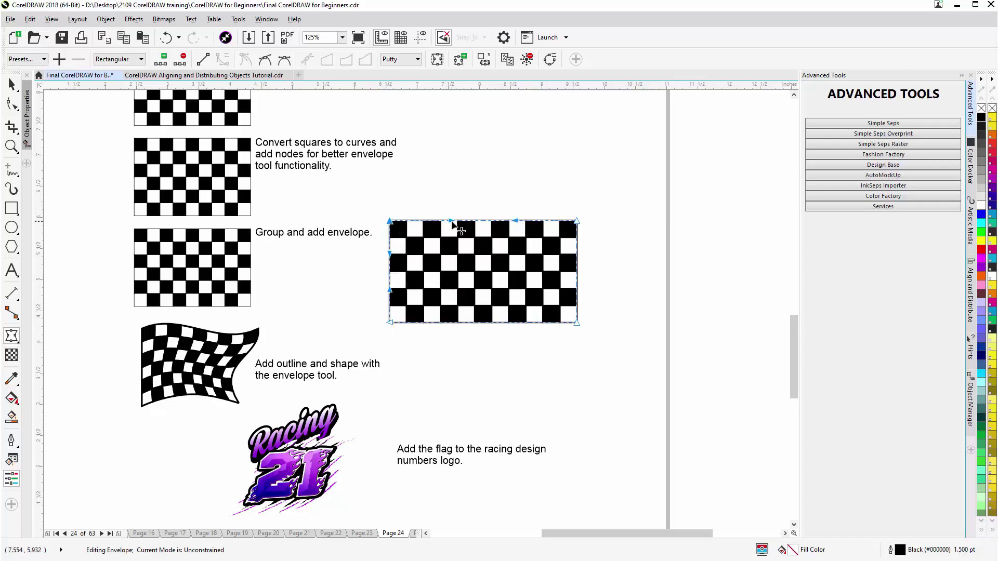
drag(451, 222, 456, 180)
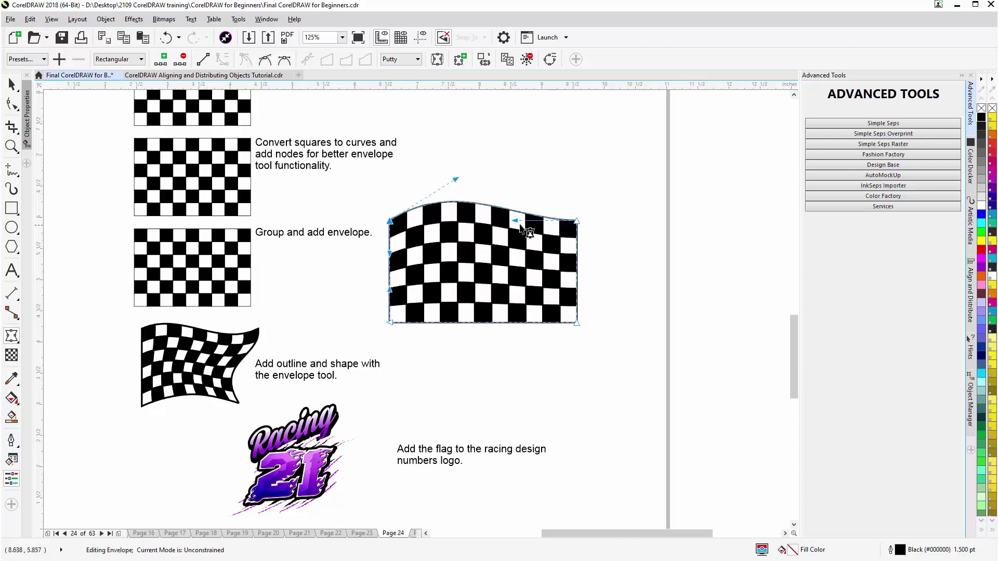
drag(515, 221, 509, 256)
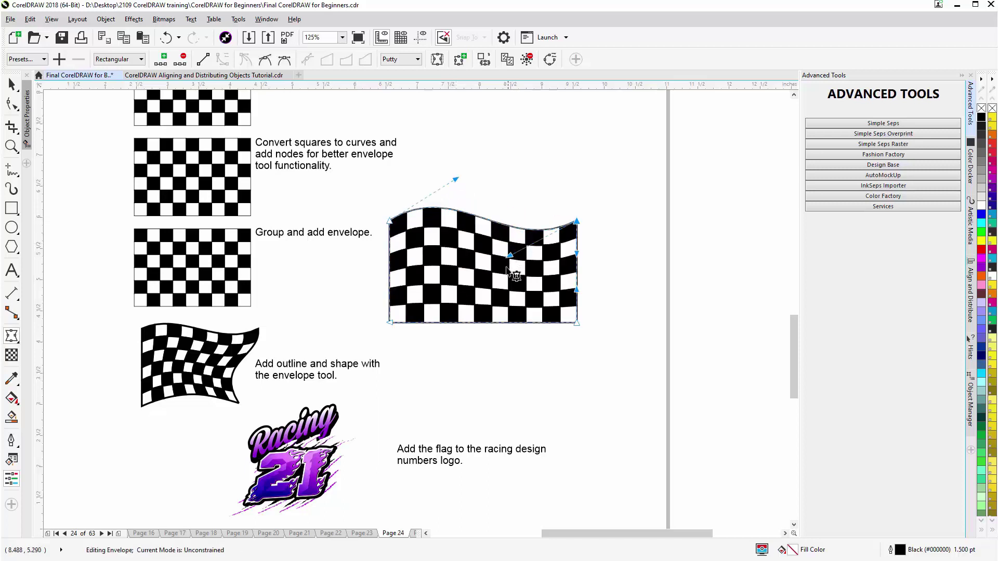
click(390, 322)
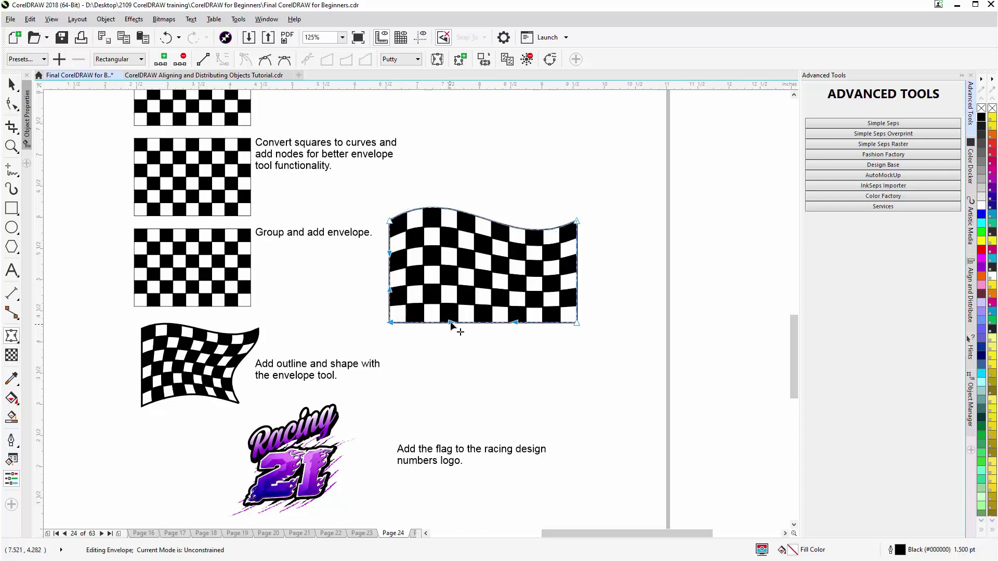
drag(451, 322, 454, 285)
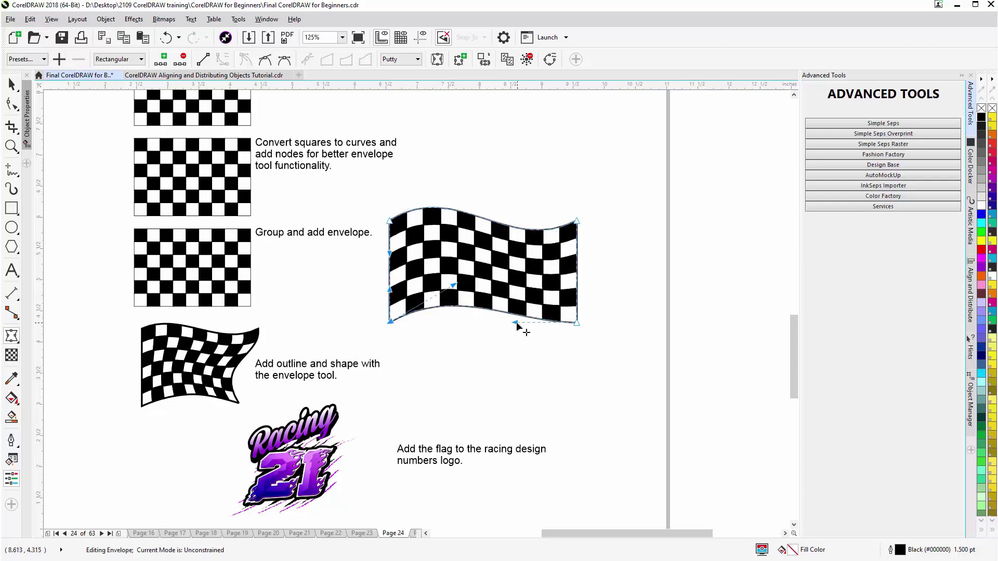
drag(515, 324, 509, 346)
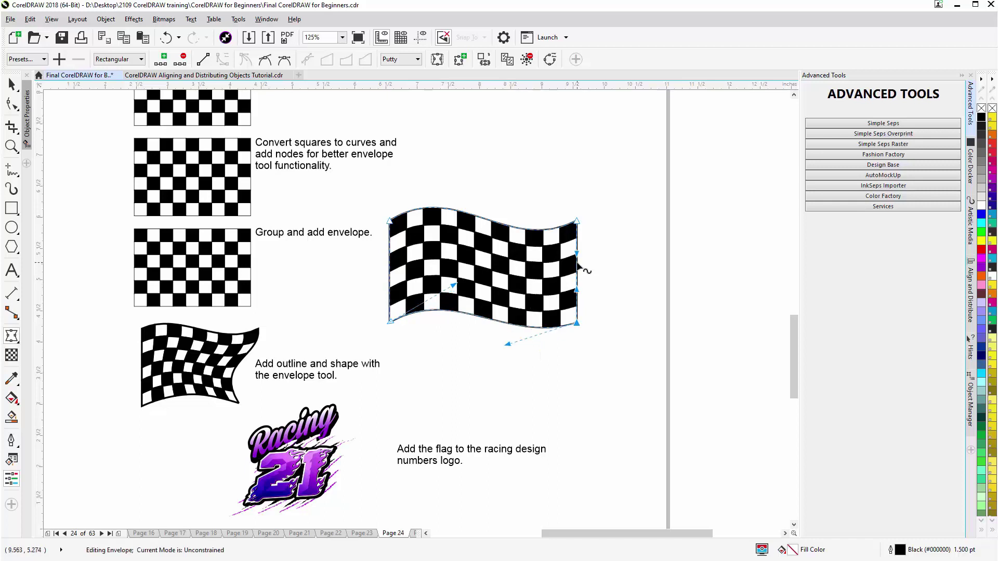
drag(581, 268, 556, 255)
drag(576, 289, 591, 279)
Refine the wave by pulling the lower-left corner down and re-curving the right and bottom edges
click(389, 322)
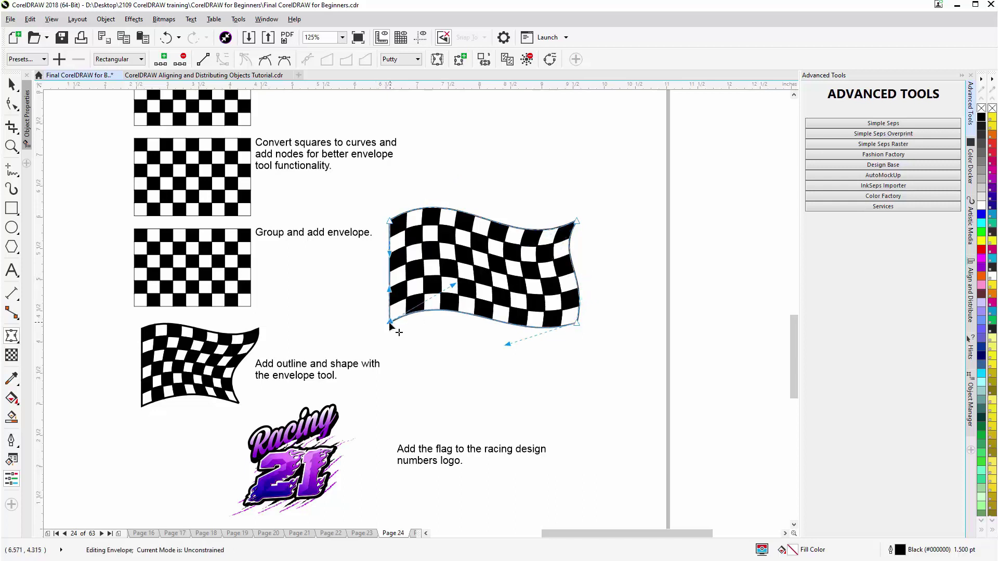
drag(389, 323, 388, 339)
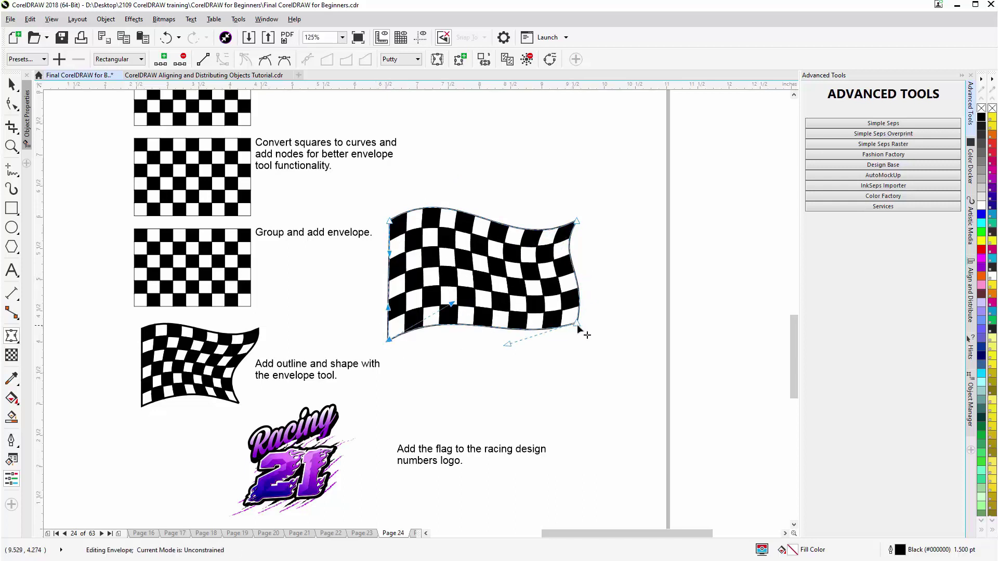
drag(577, 329, 574, 328)
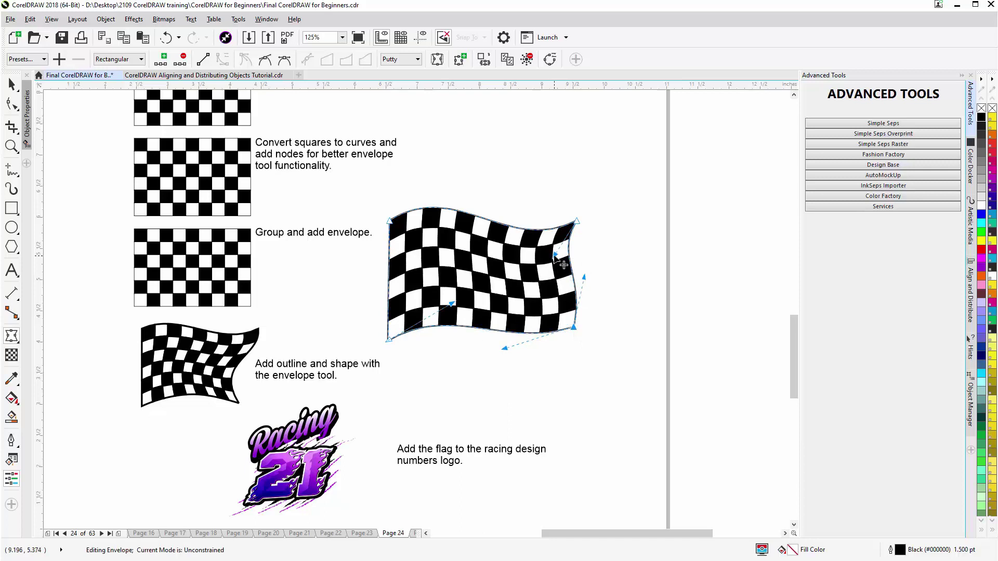
drag(555, 255, 509, 255)
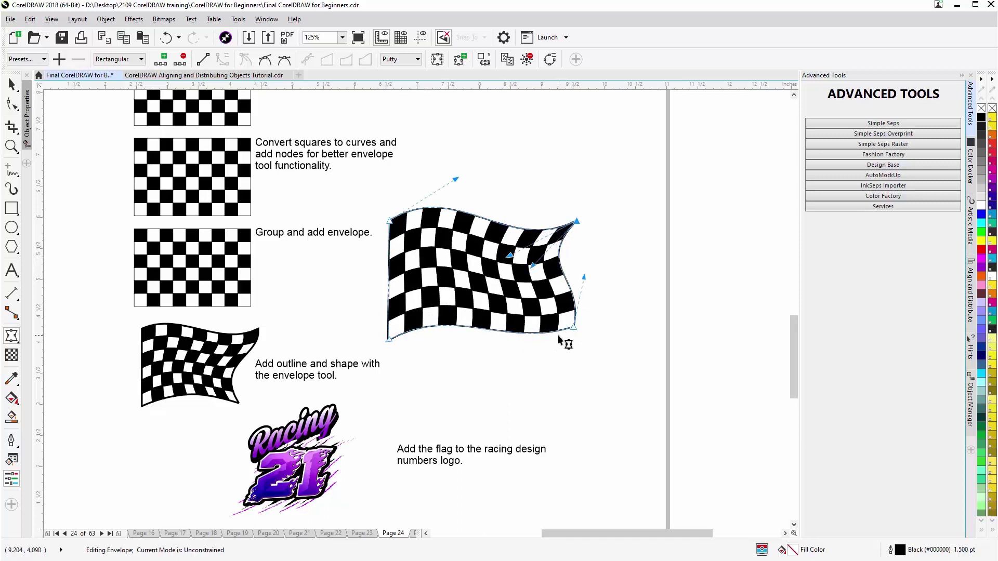
click(388, 341)
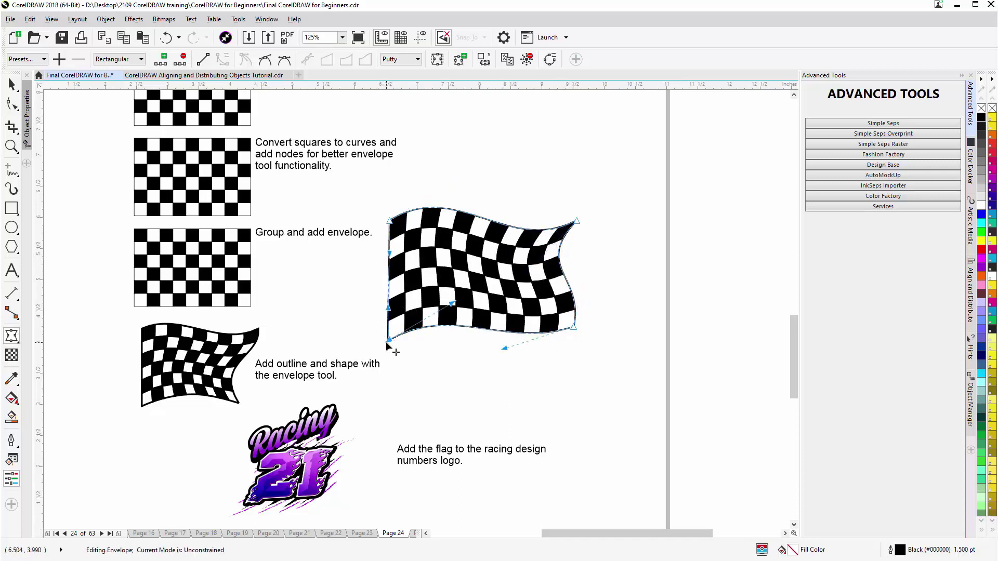
drag(456, 303, 461, 285)
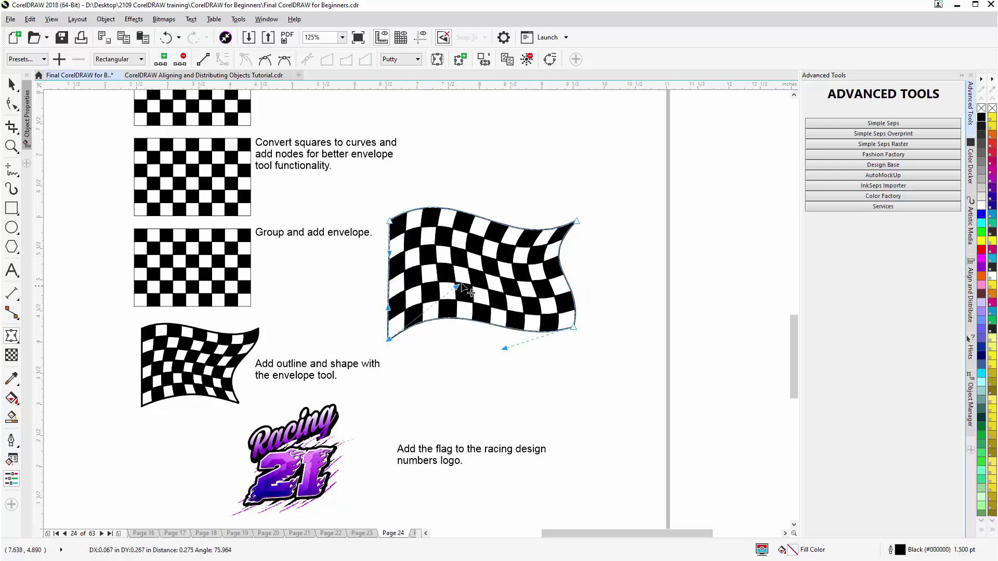
Move the waving flag onto the Racing 21 logo and shrink it to 57.8%
click(12, 85)
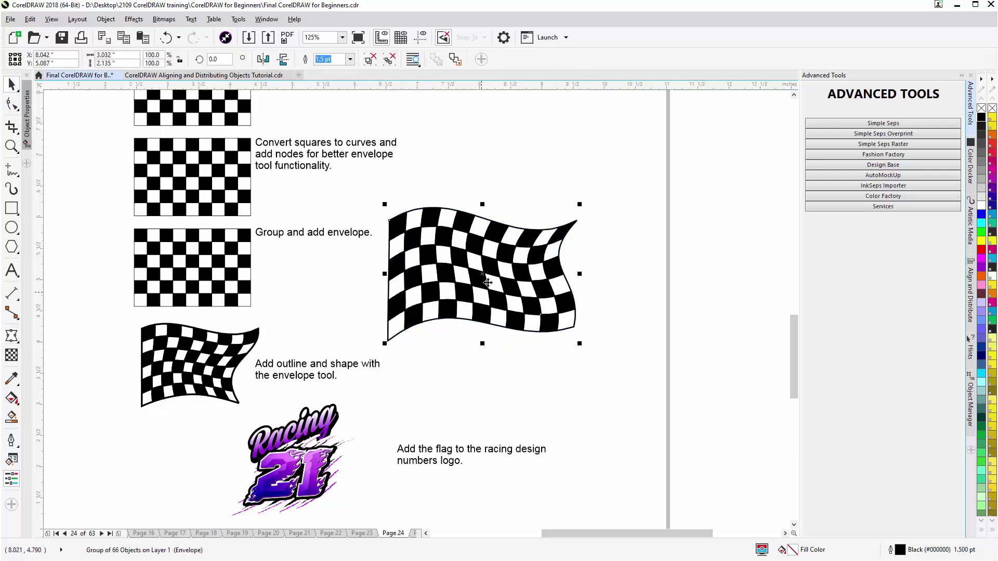
drag(486, 282, 401, 435)
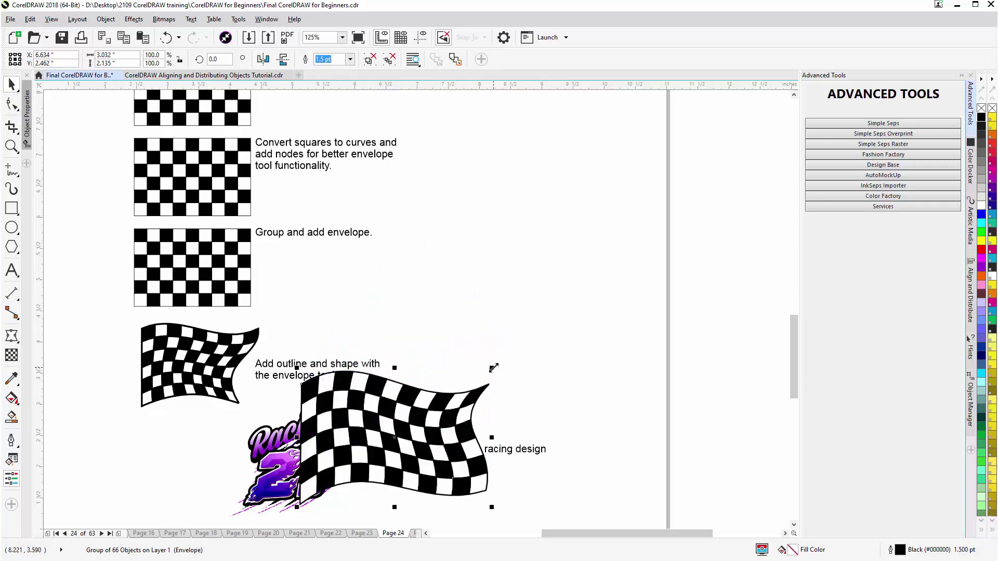
drag(490, 368, 408, 423)
drag(354, 461, 354, 458)
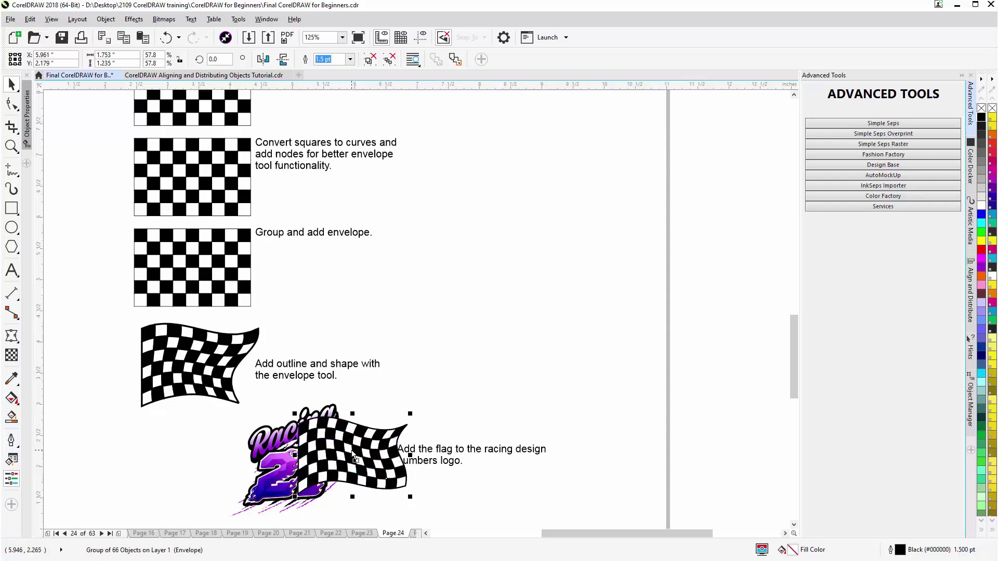
Send the flag to back of page behind the logo, tilt it about 18° and raise it slightly
right_click(354, 457)
mouse_move(429, 308)
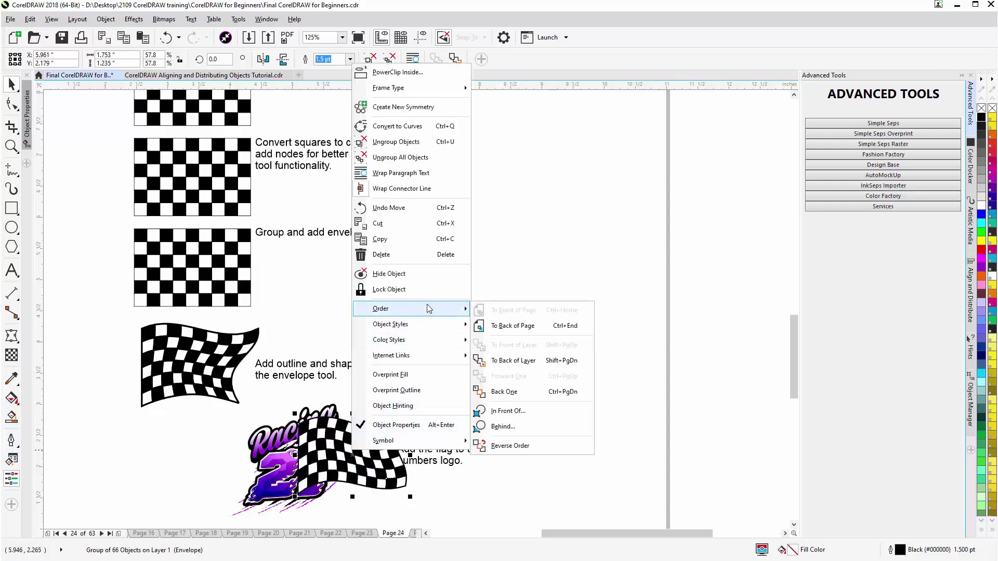
click(510, 325)
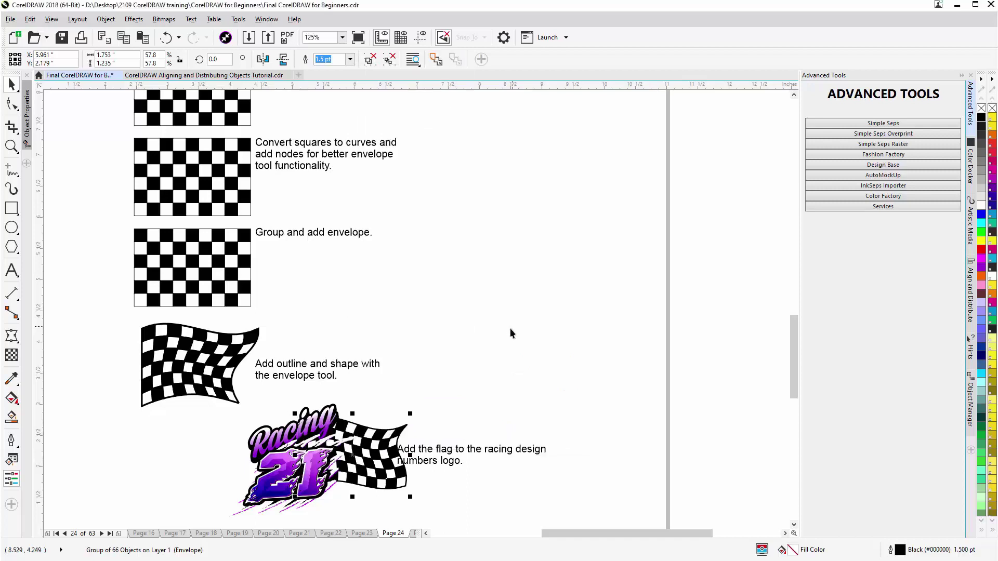
click(387, 436)
drag(406, 408, 396, 394)
drag(373, 445, 272, 460)
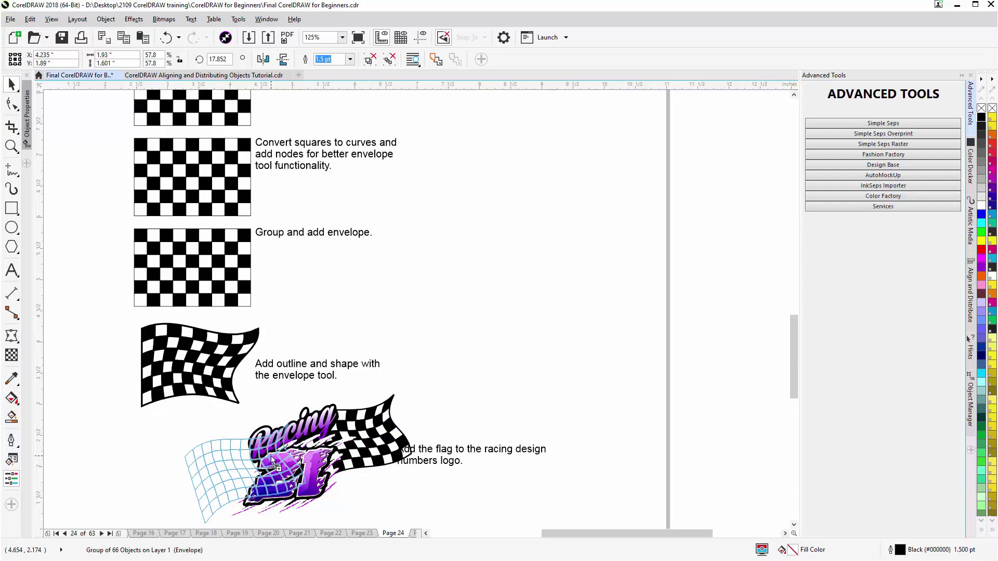
Duplicate the flag to the logo's left and mirror the copy vertically and horizontally
drag(272, 460, 273, 461)
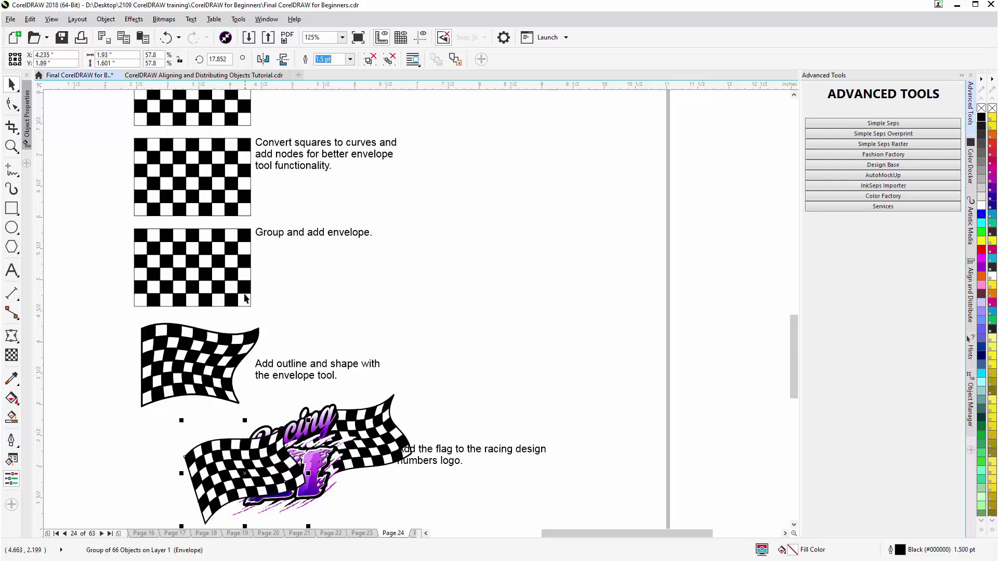
click(285, 61)
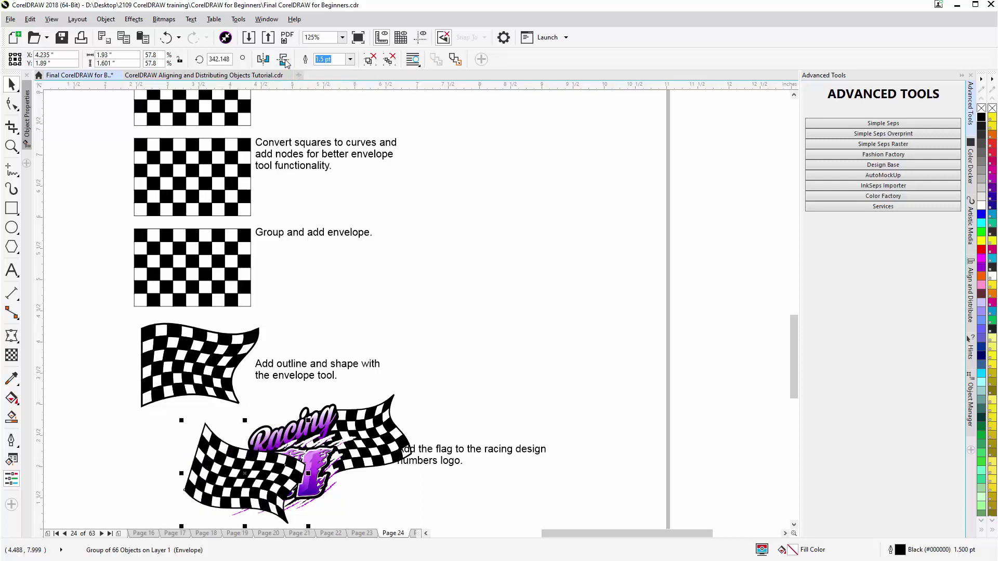
click(269, 63)
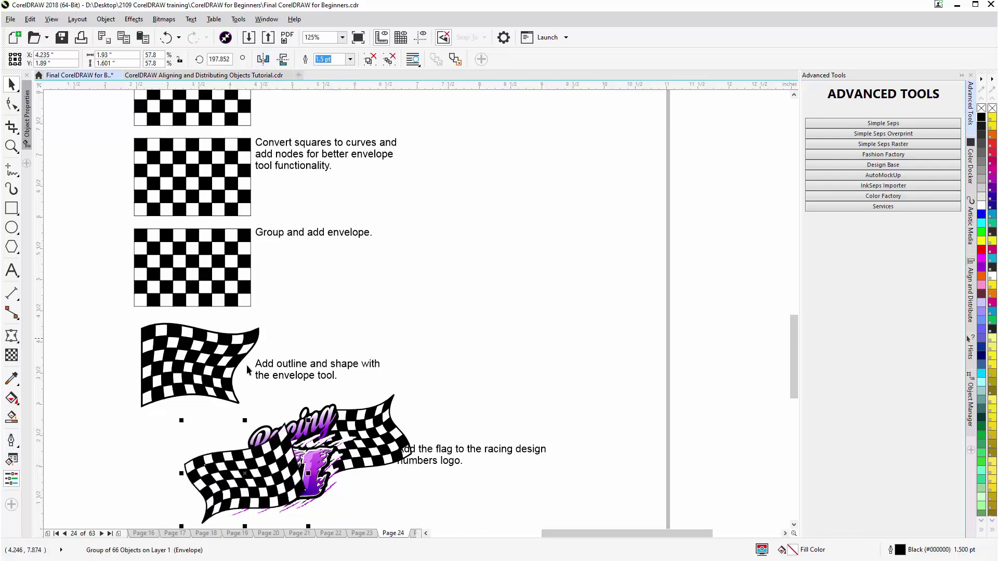
drag(273, 474, 277, 472)
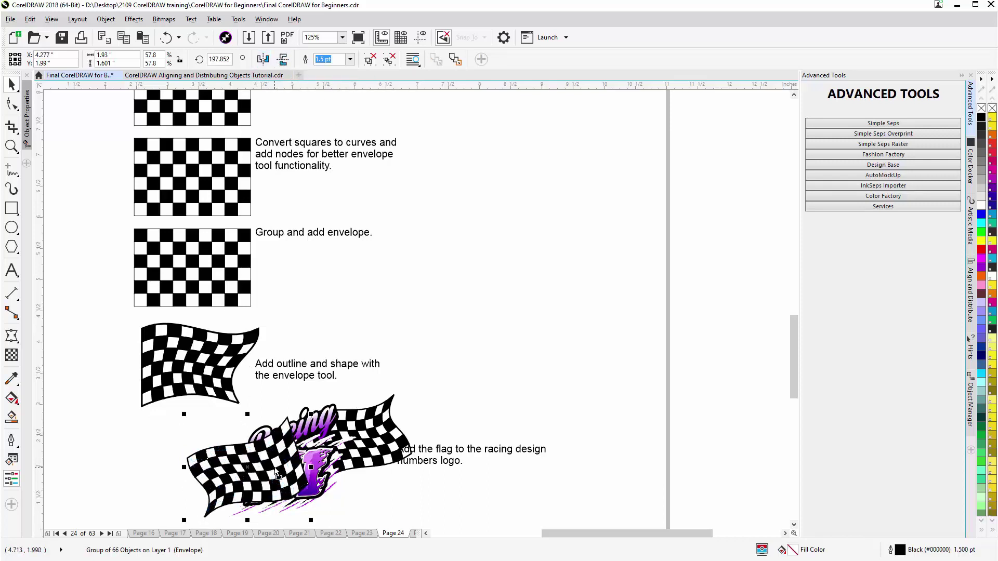
Send the left flag to back of page behind the logo and shift the instruction text right
right_click(275, 468)
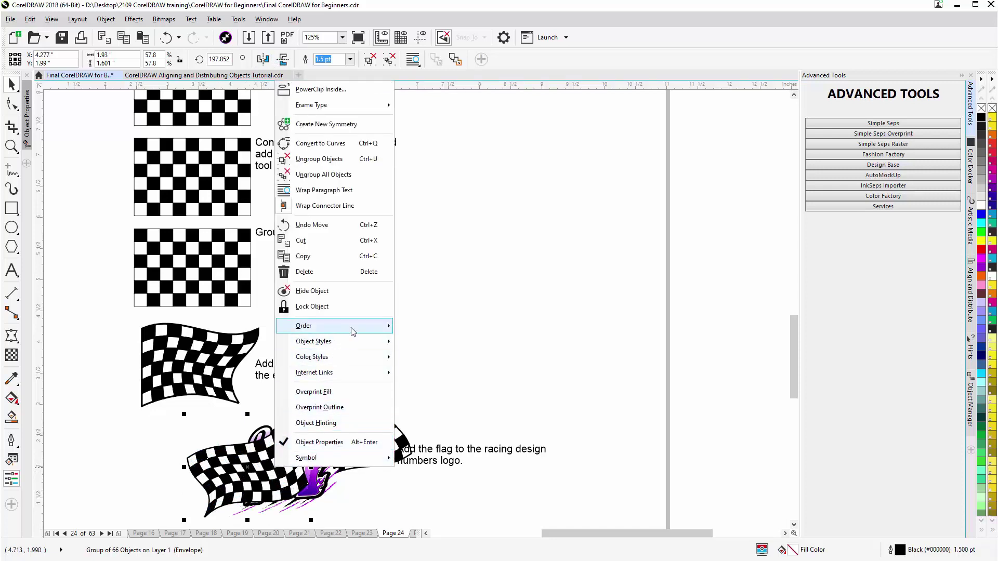
mouse_move(354, 331)
click(438, 342)
drag(206, 464, 201, 474)
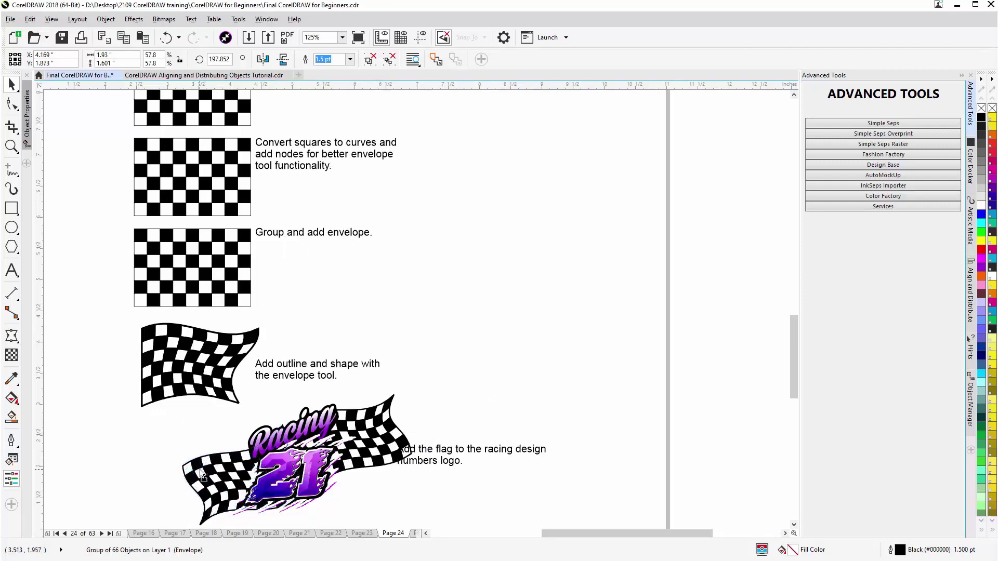
drag(453, 453, 500, 431)
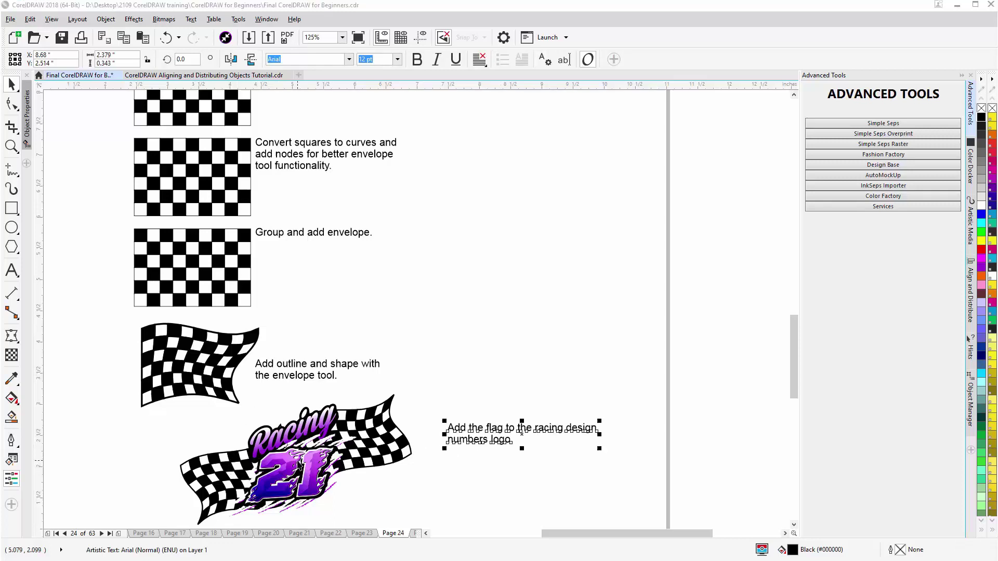
Mirror the left flag vertically again and rotate it to about 194° behind the logo
scroll(297, 460, up, 2)
click(268, 353)
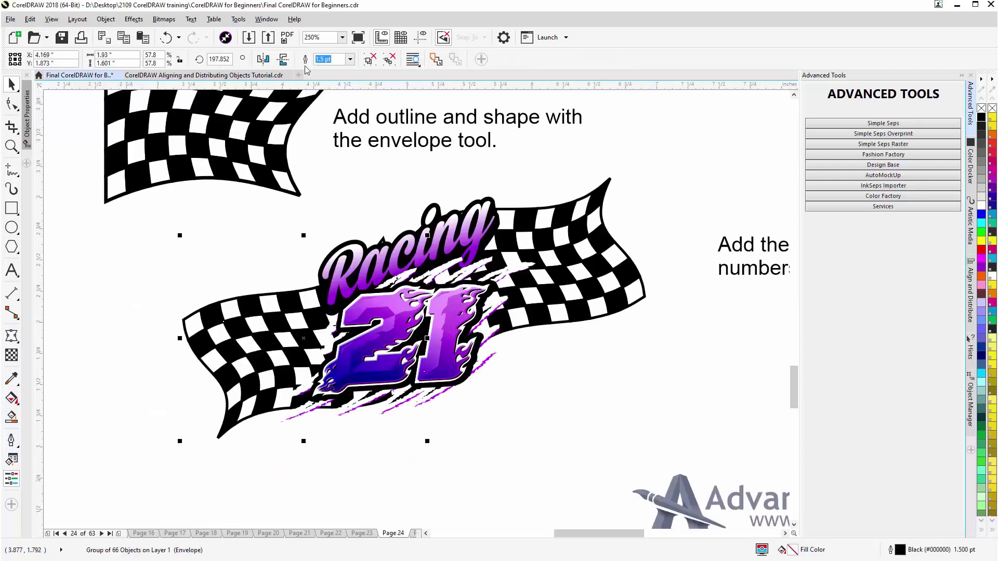
click(285, 61)
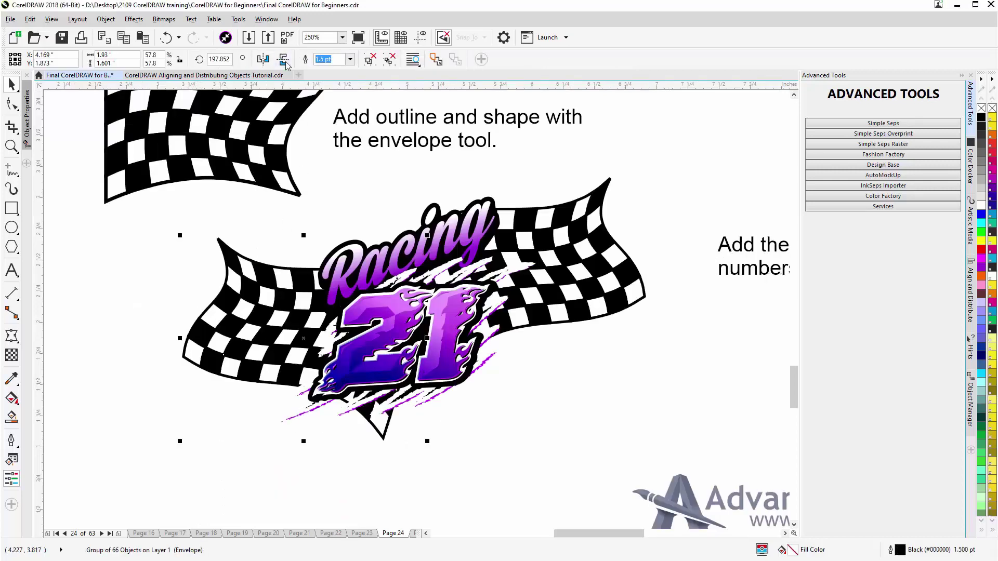
click(240, 320)
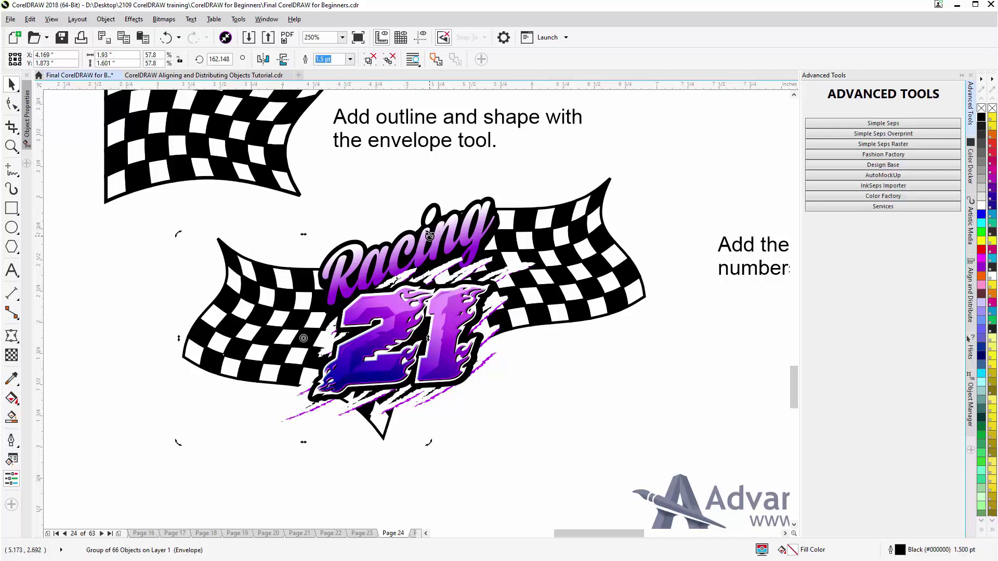
drag(429, 236, 338, 192)
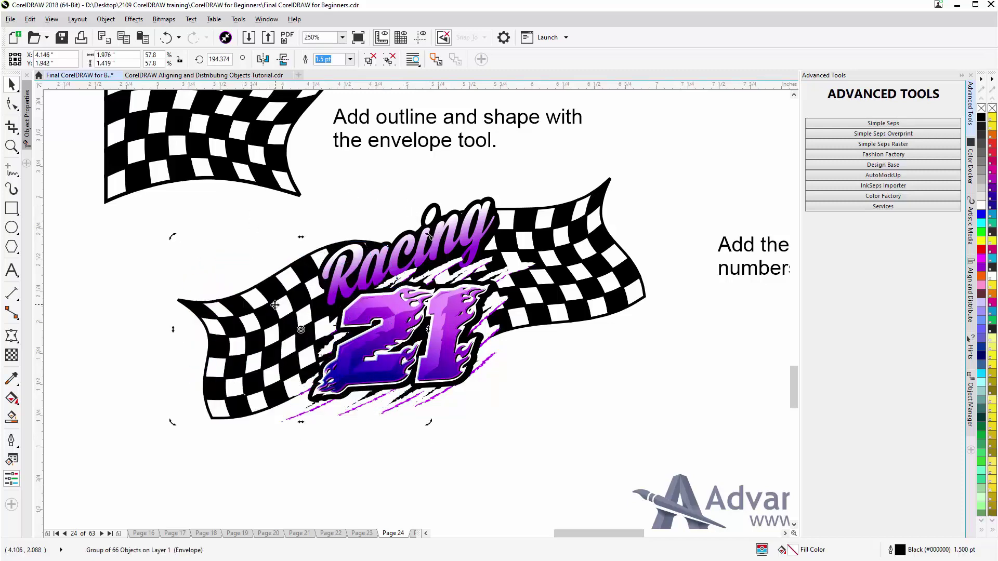
mouse_move(299, 328)
mouse_down()
mouse_move(277, 315)
mouse_move(282, 323)
mouse_up()
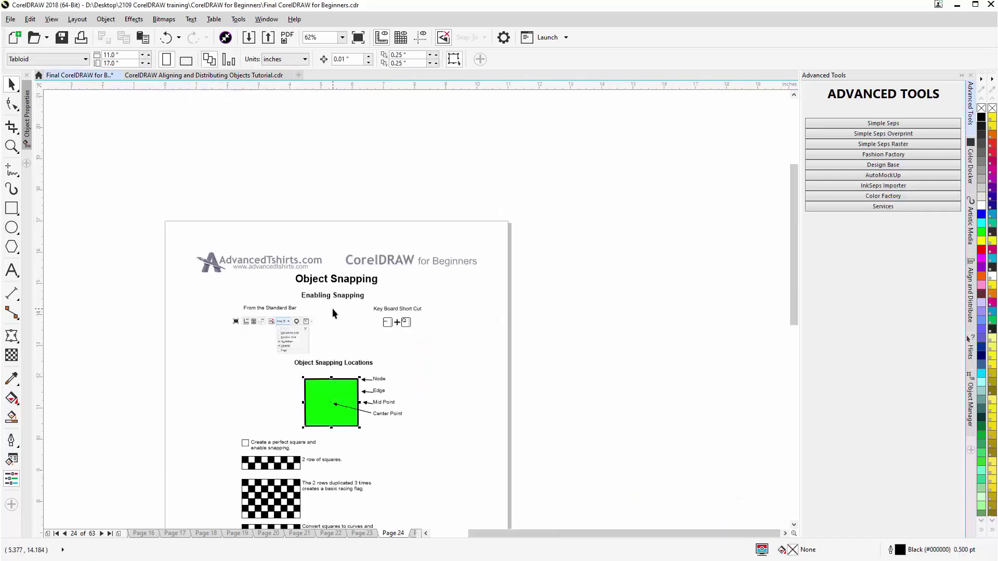
scroll(332, 308, up, 2)
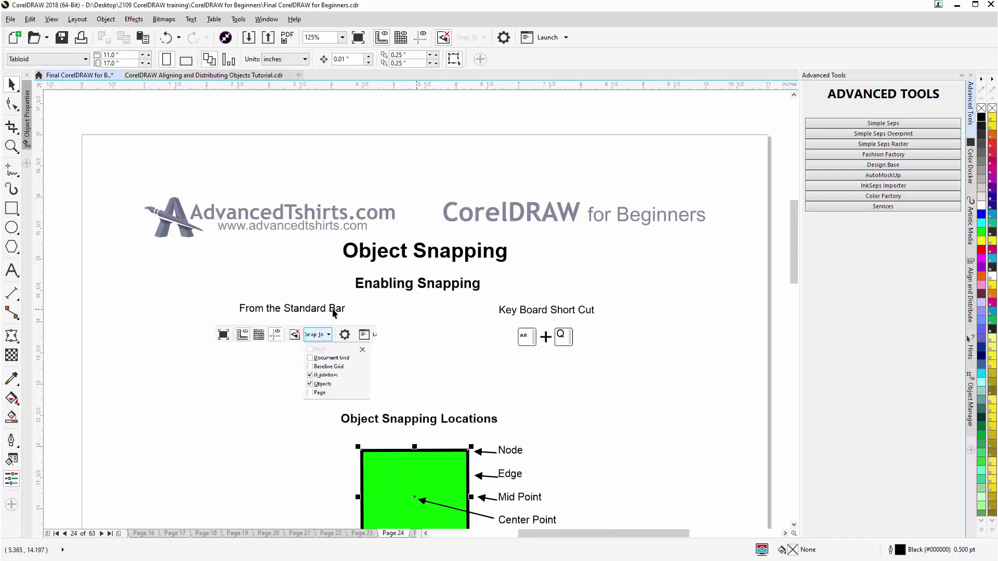